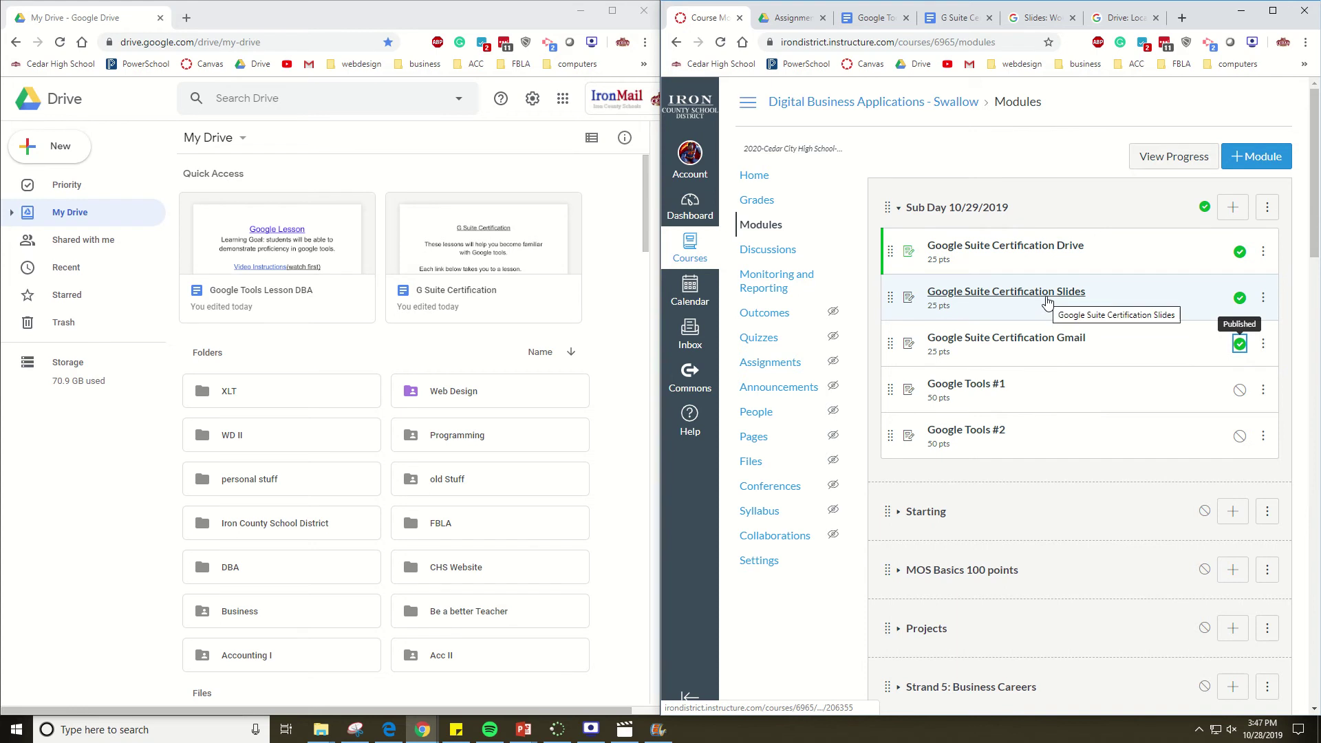
# Open the Google Suite Certification Drive assignment from the Canvas Modules list
pyautogui.click(1047, 250)
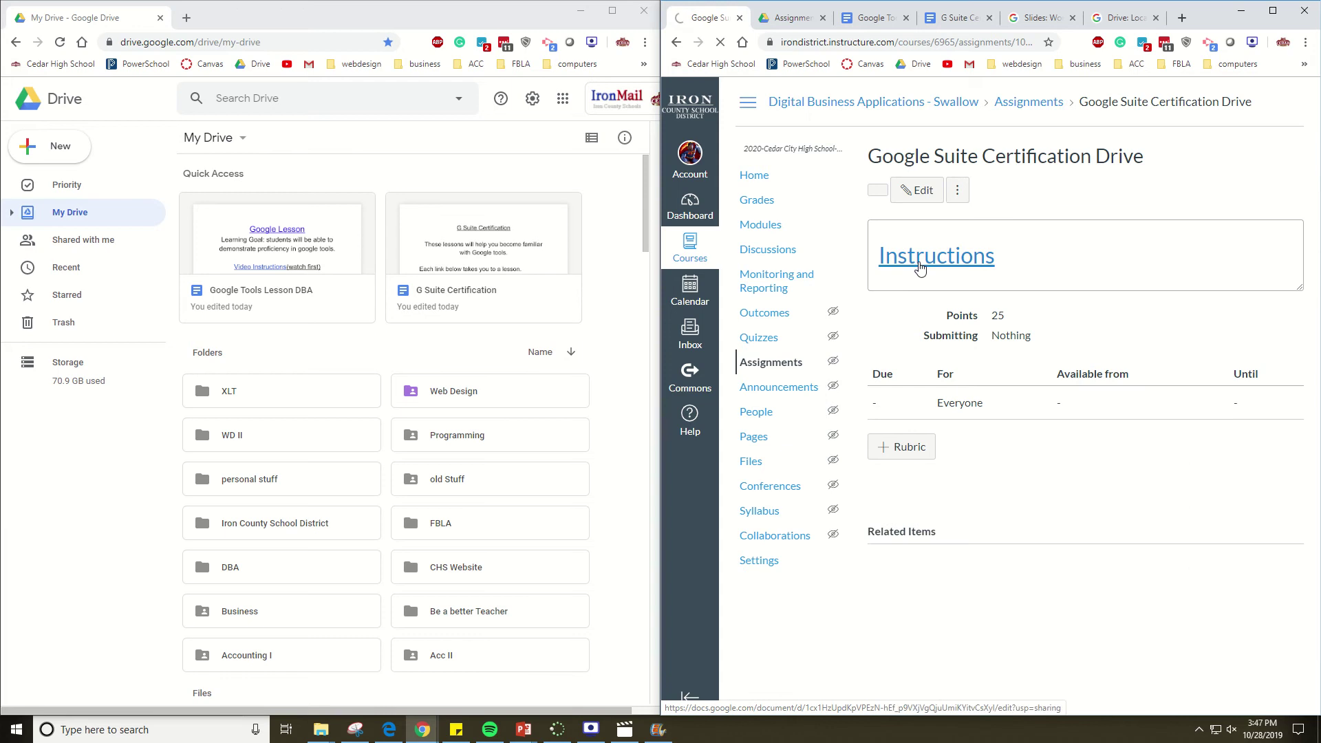
# Follow the Instructions document's Drive link to the lesson in a new tab
pyautogui.click(919, 266)
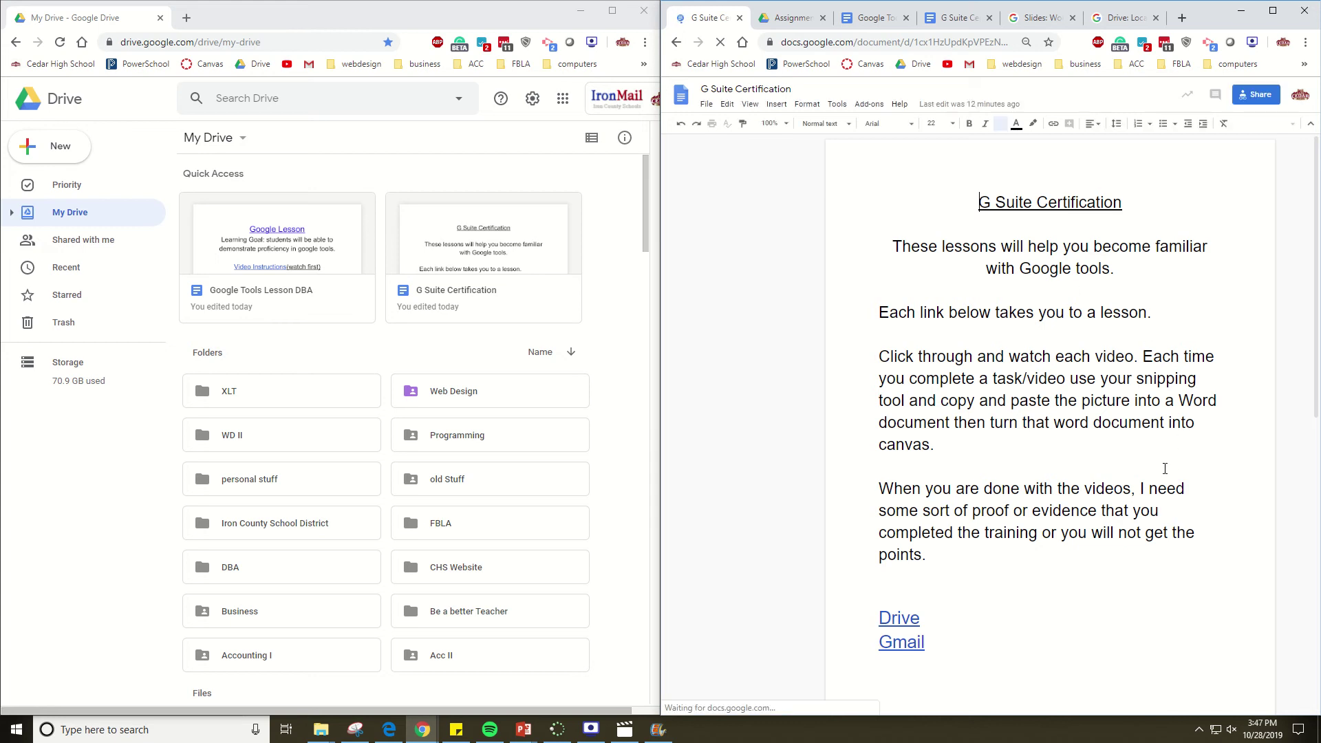
pyautogui.scroll(-2, 1059, 574)
pyautogui.scroll(-1, 970, 495)
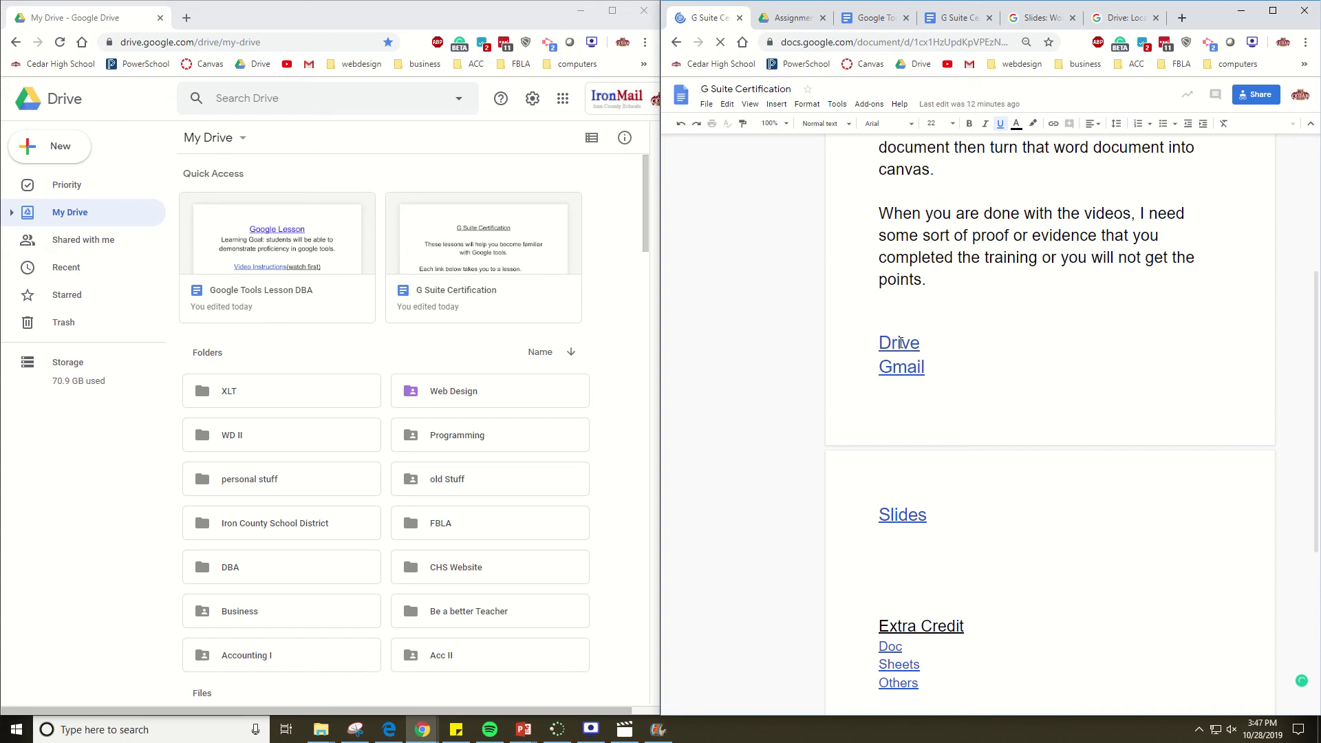
pyautogui.scroll(2, 899, 344)
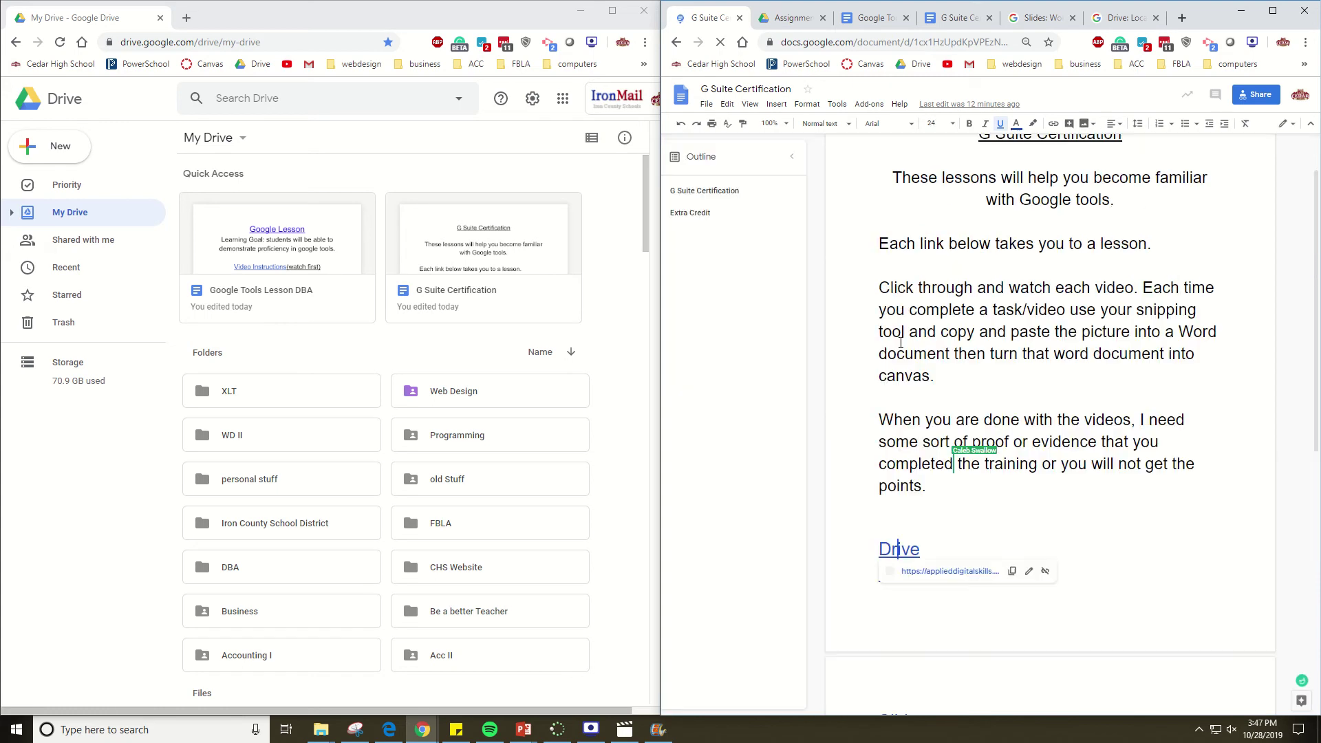
pyautogui.click(898, 549)
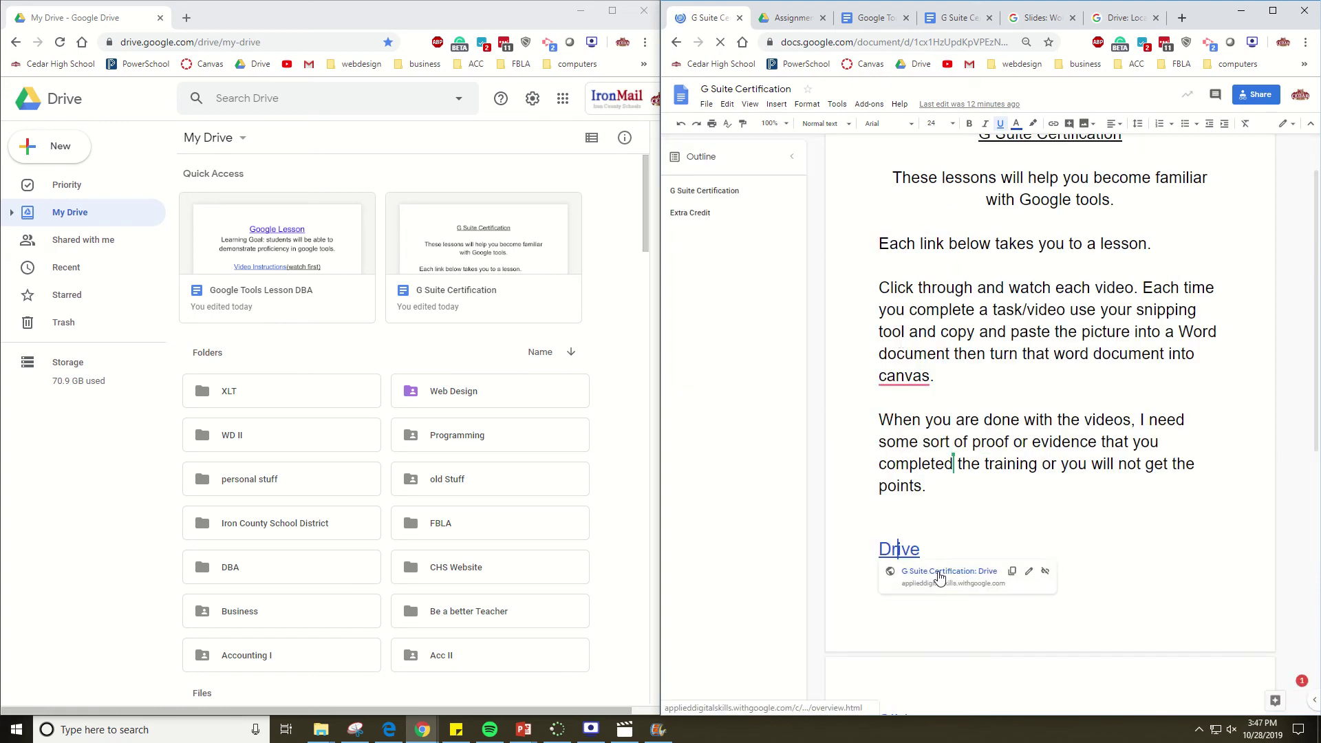
pyautogui.click(938, 572)
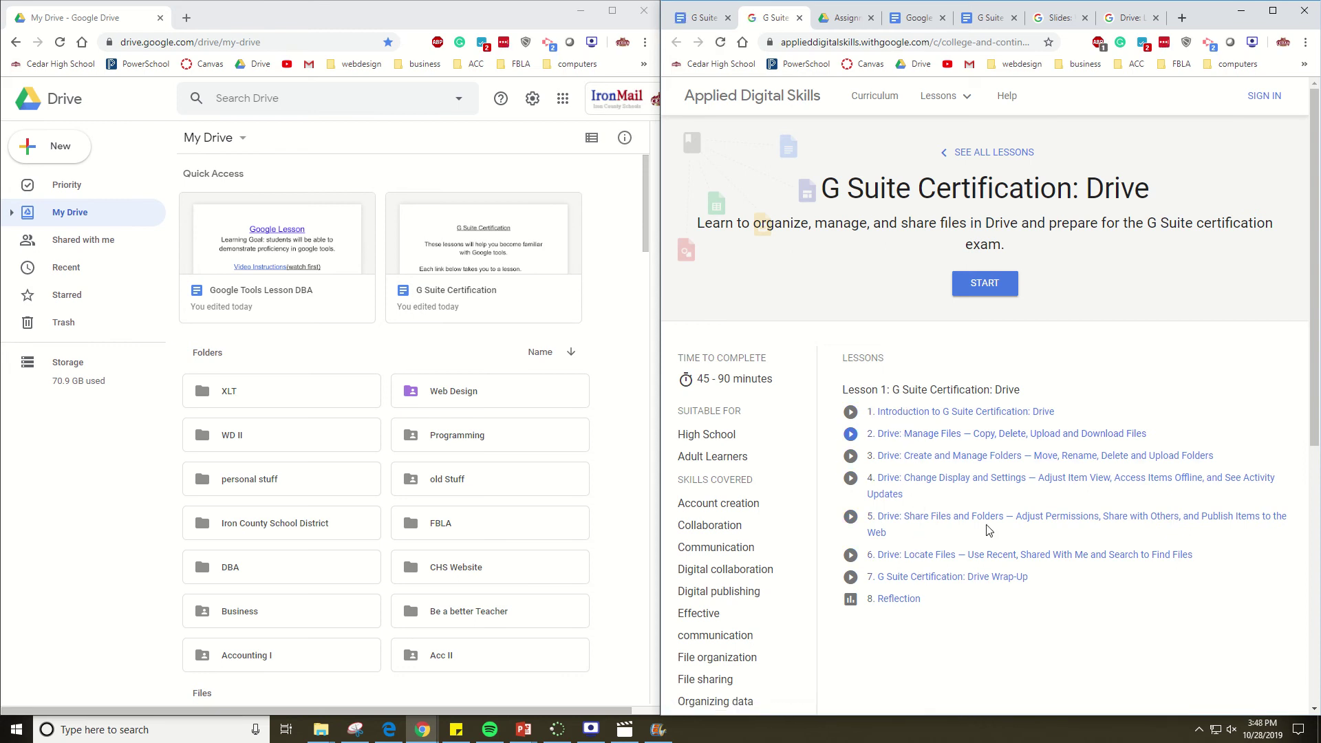
# Play the lesson 1 introduction video at Normal playback speed, pausing and resuming it
pyautogui.click(940, 421)
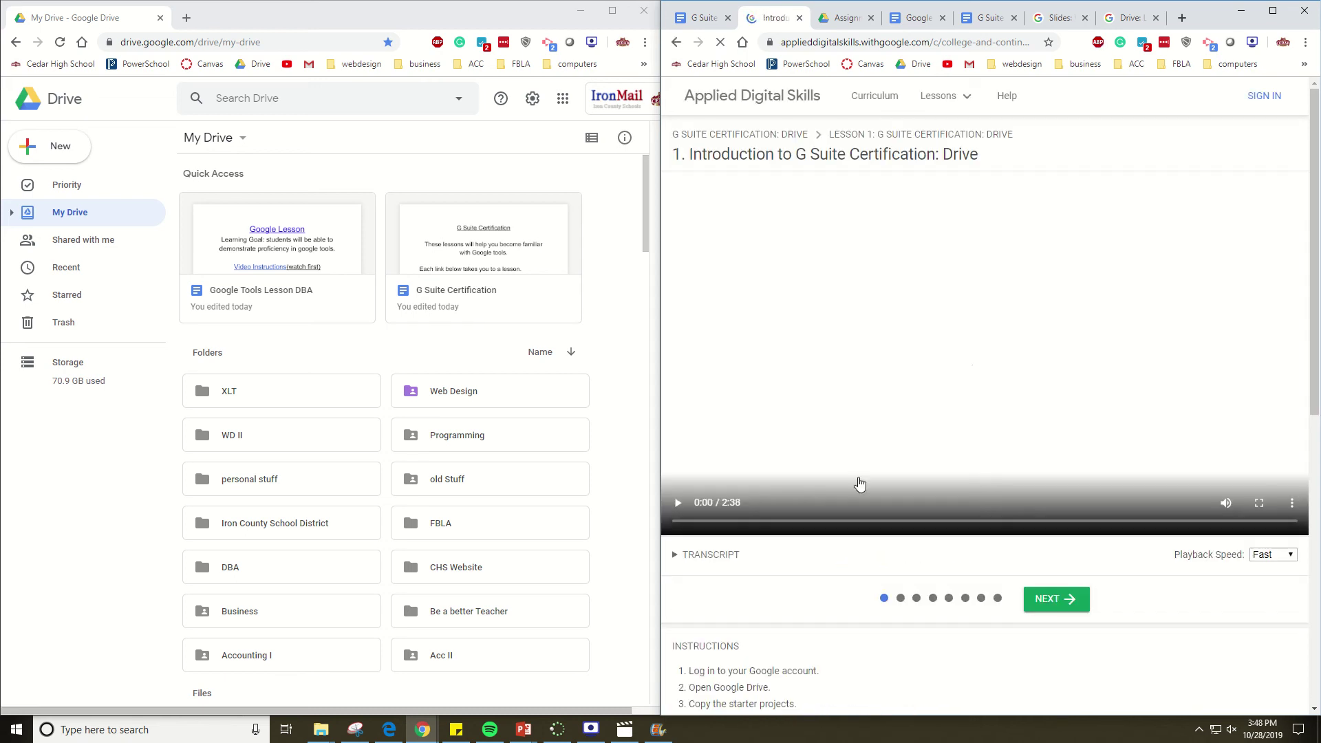
pyautogui.click(679, 504)
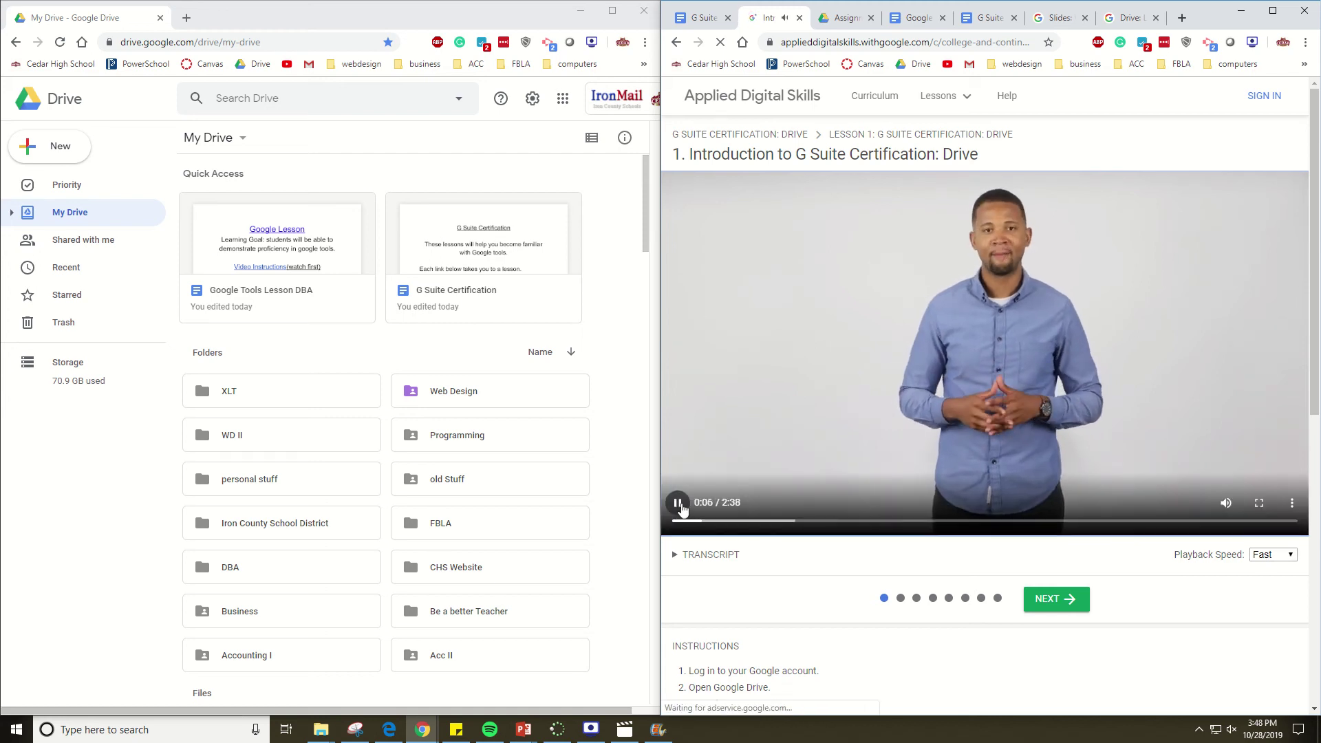
pyautogui.press('XF86AudioLowerVolume')
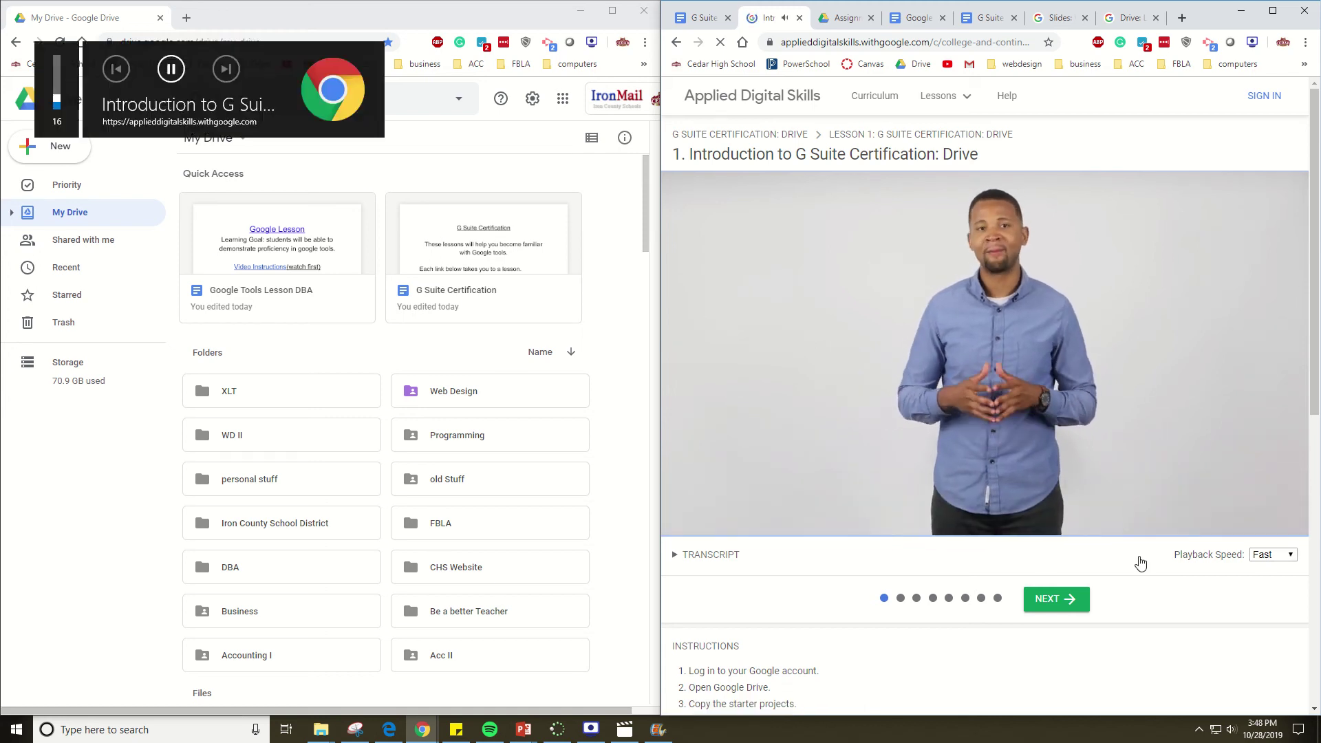
pyautogui.click(1277, 556)
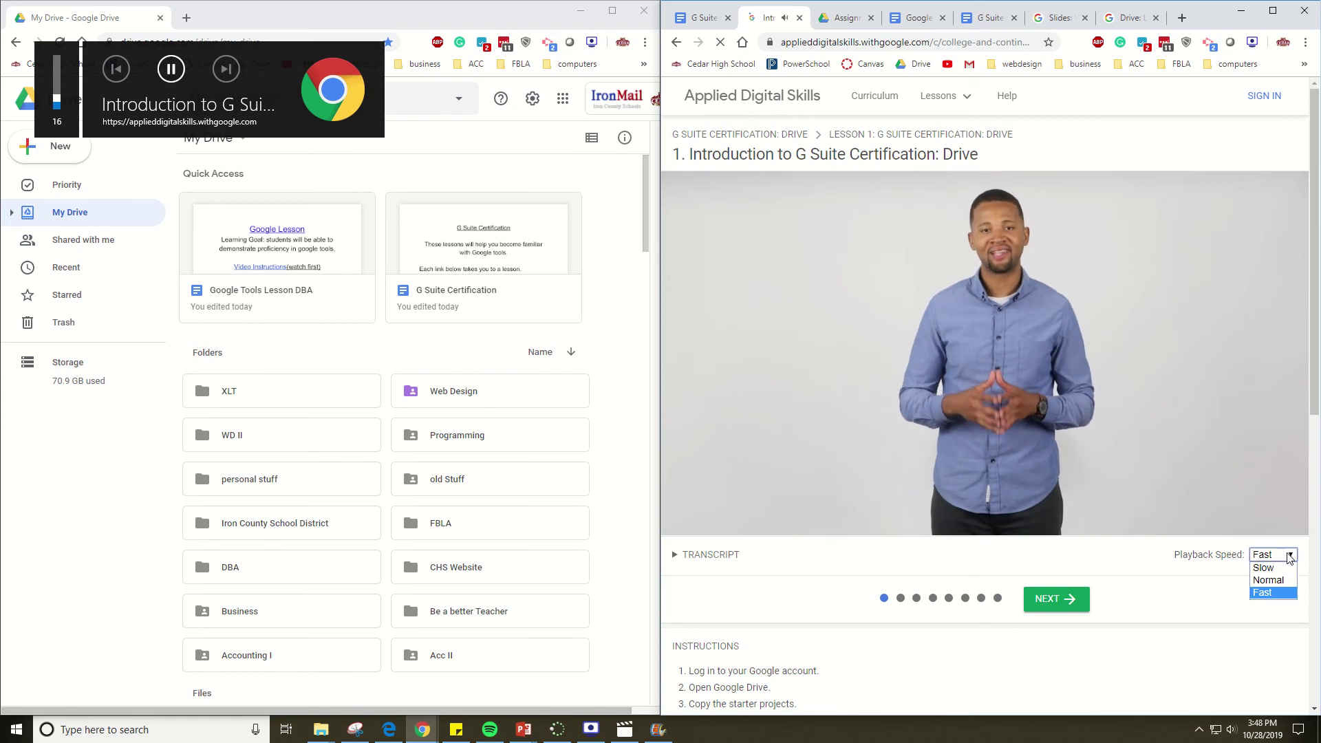
pyautogui.click(1284, 581)
pyautogui.moveTo(685, 522)
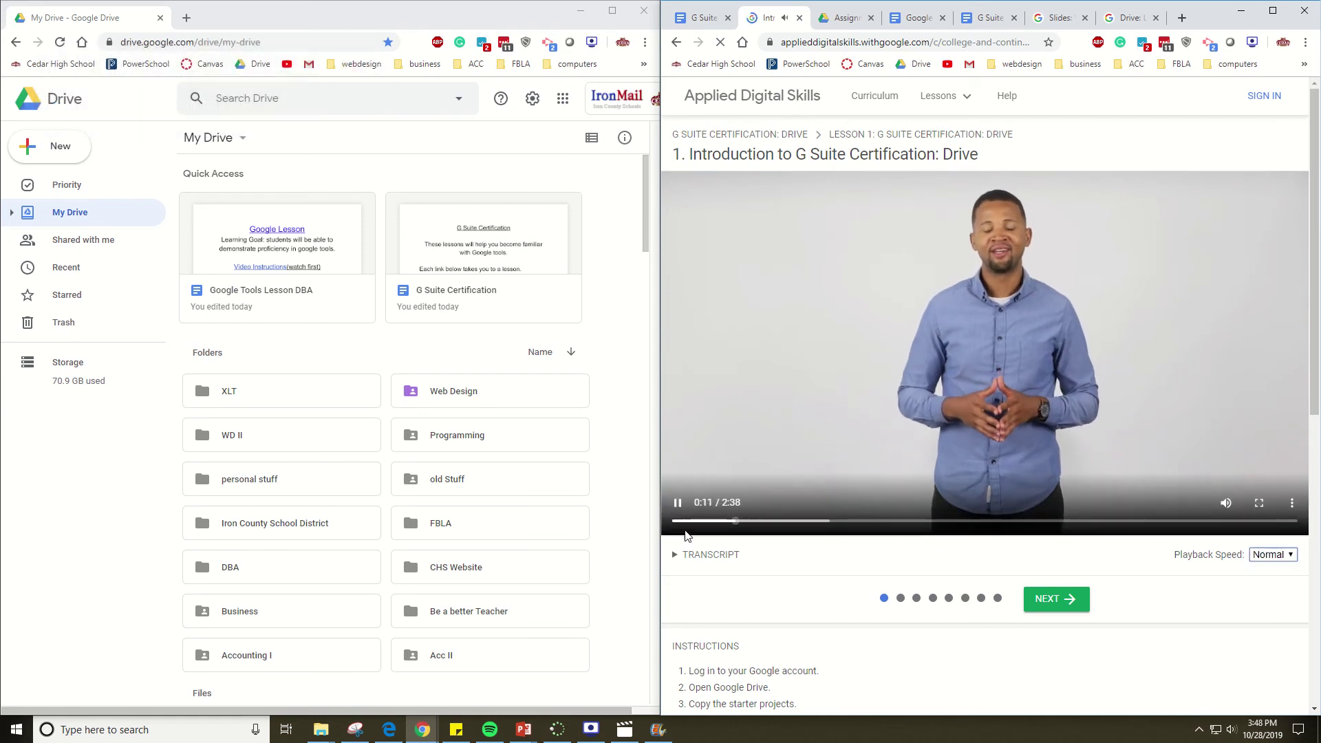
pyautogui.click(679, 502)
pyautogui.click(1273, 556)
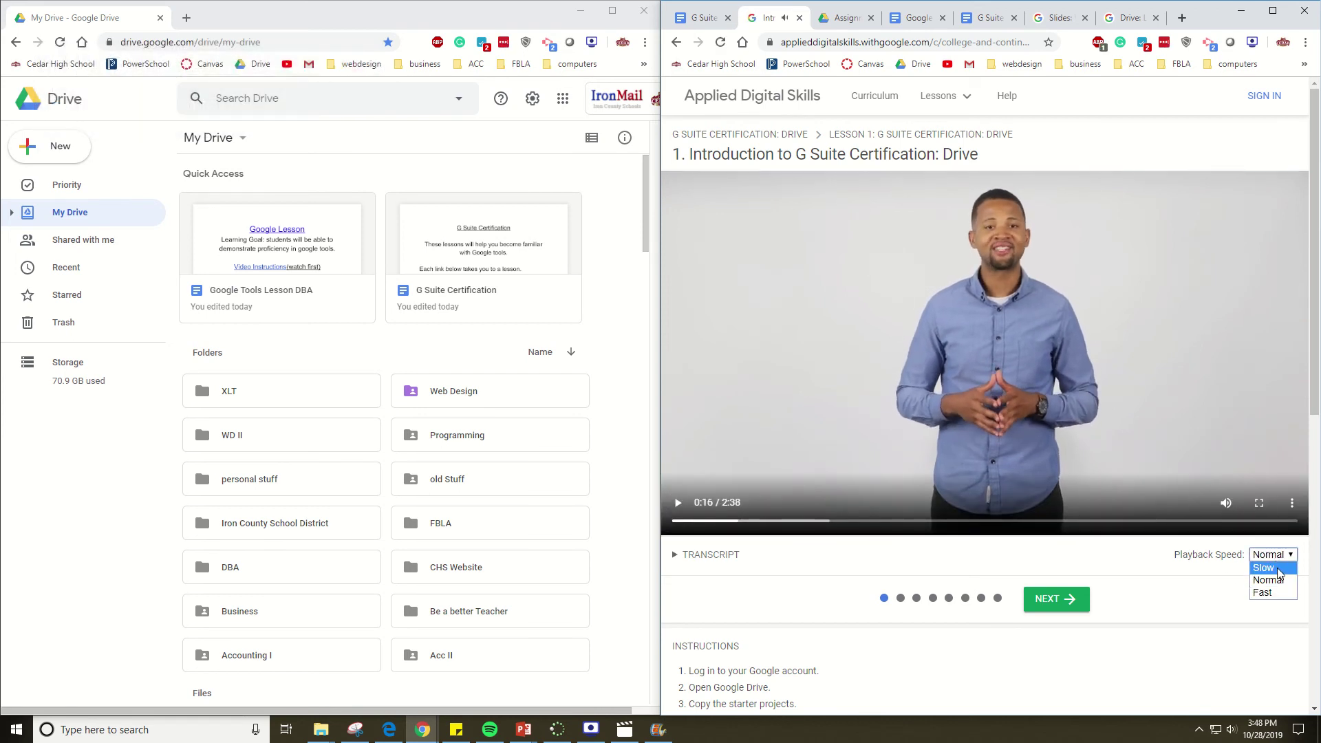
pyautogui.click(1279, 580)
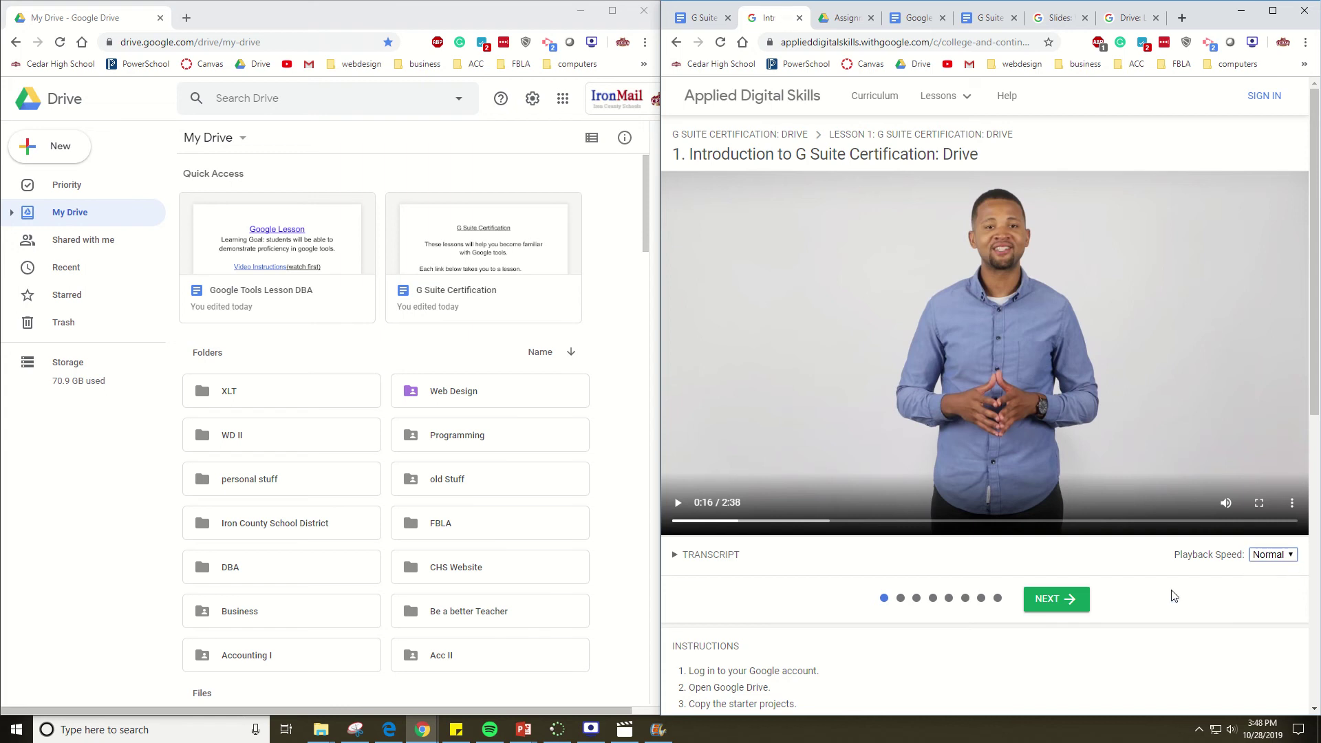
pyautogui.click(678, 502)
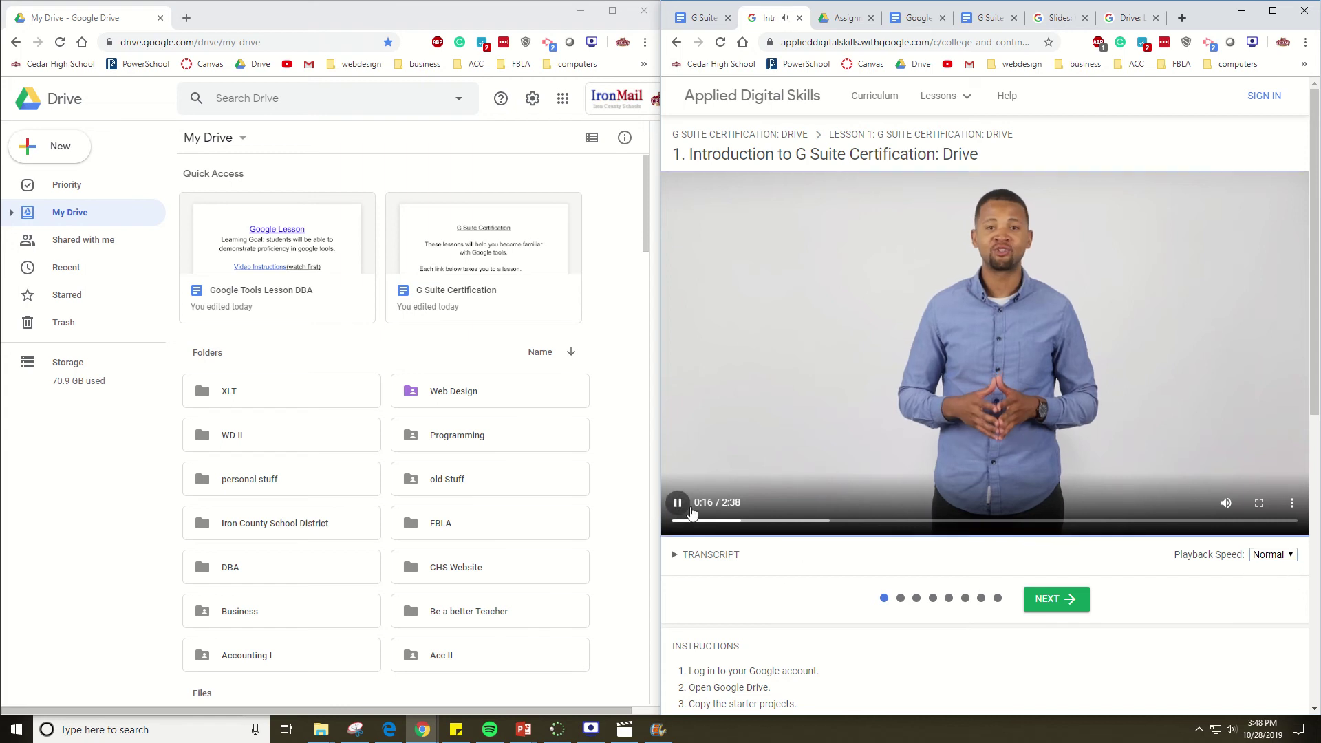
pyautogui.click(1279, 475)
# Advance to lesson 2, Drive: Manage Files
pyautogui.click(1049, 599)
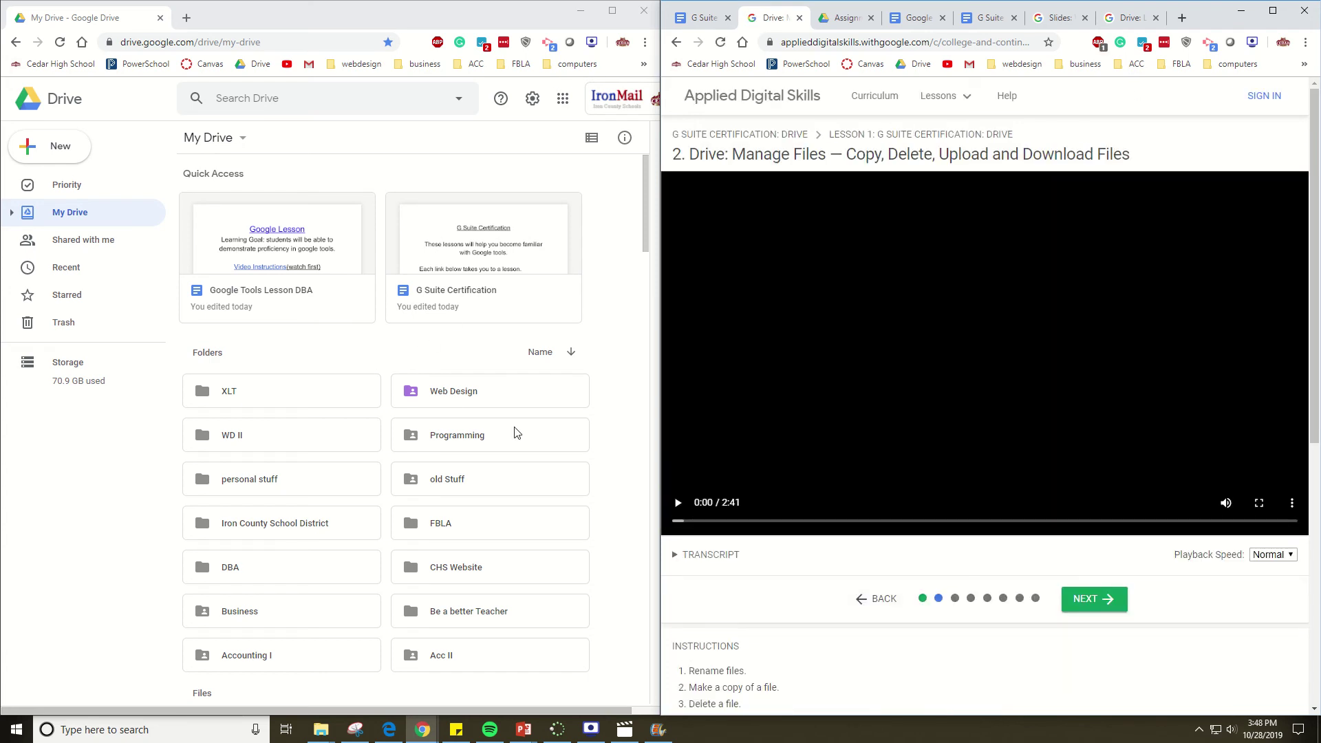
# Play the Manage Files video, skipping ahead and pausing at 0:29
pyautogui.click(682, 505)
pyautogui.click(781, 521)
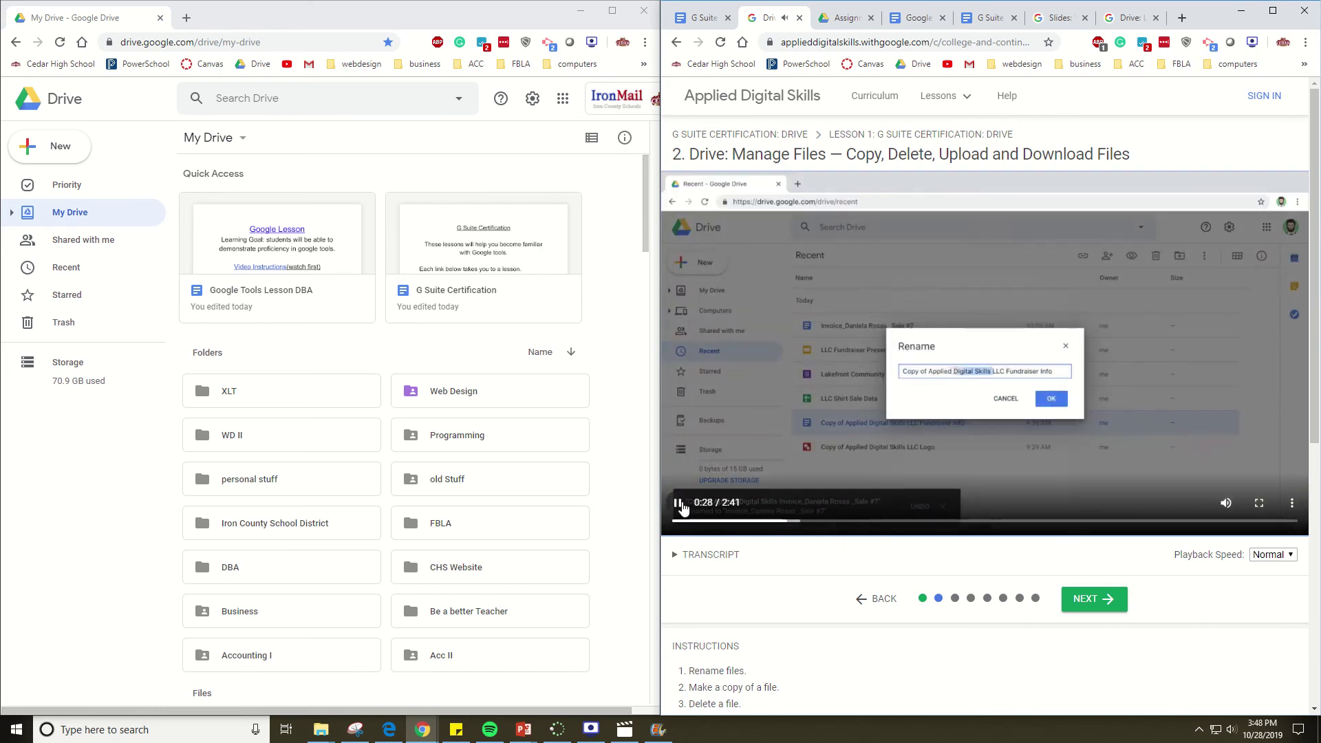
pyautogui.click(925, 497)
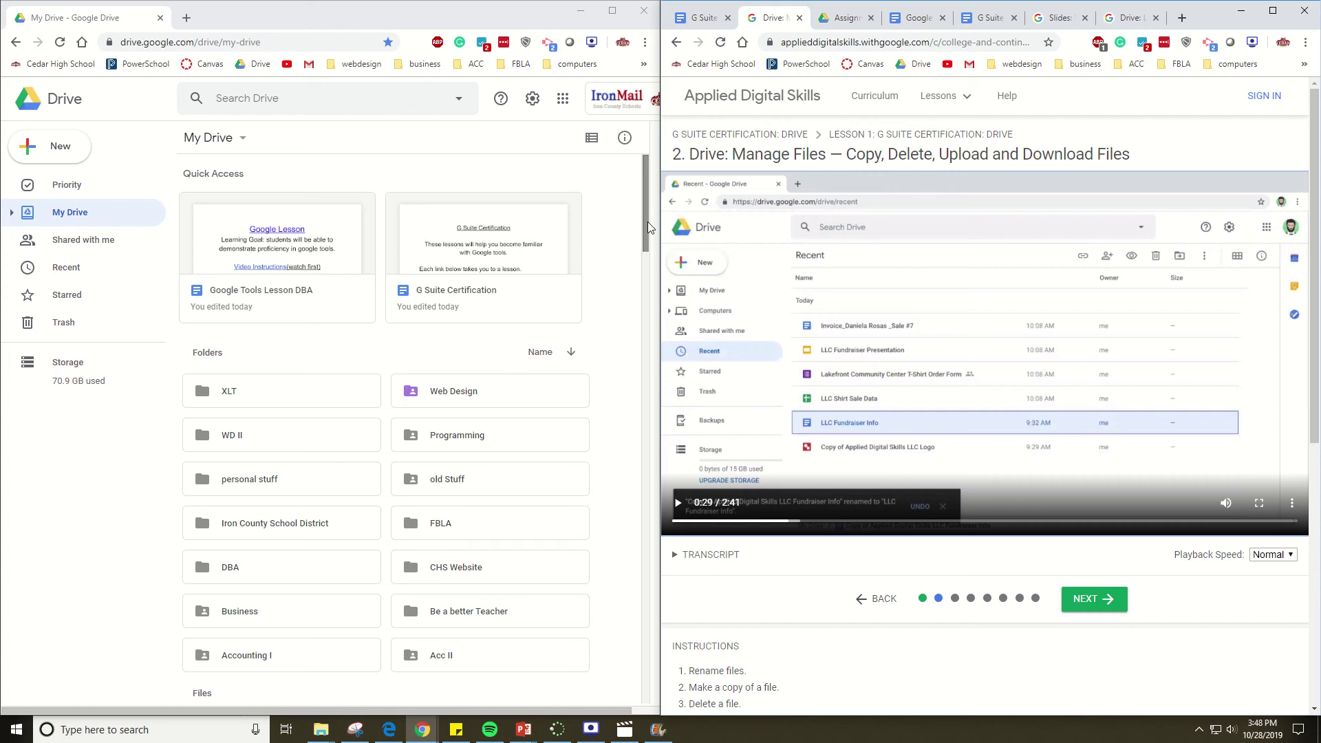
pyautogui.press('XF86AudioRaiseVolume')
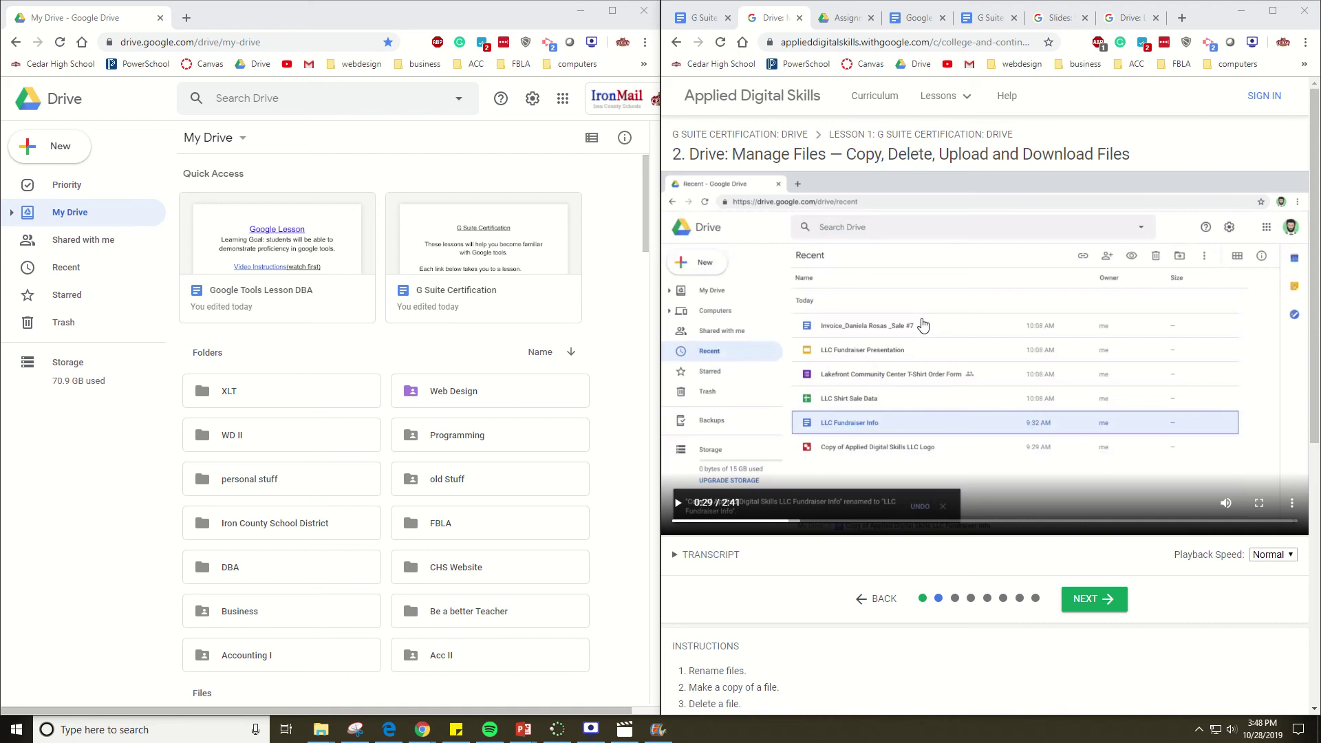
# Launch Snipping Tool and capture the Google Drive folder grid as a new snip
pyautogui.click(186, 735)
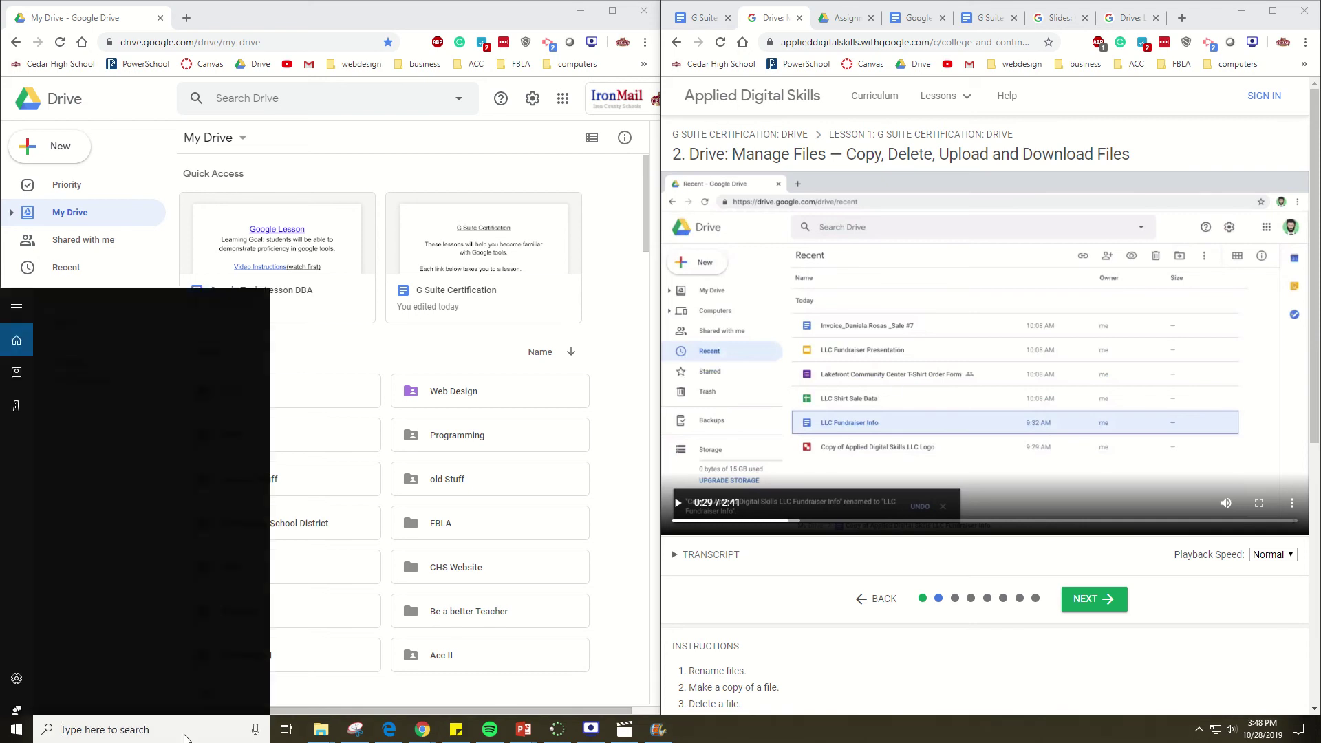
pyautogui.write('snip')
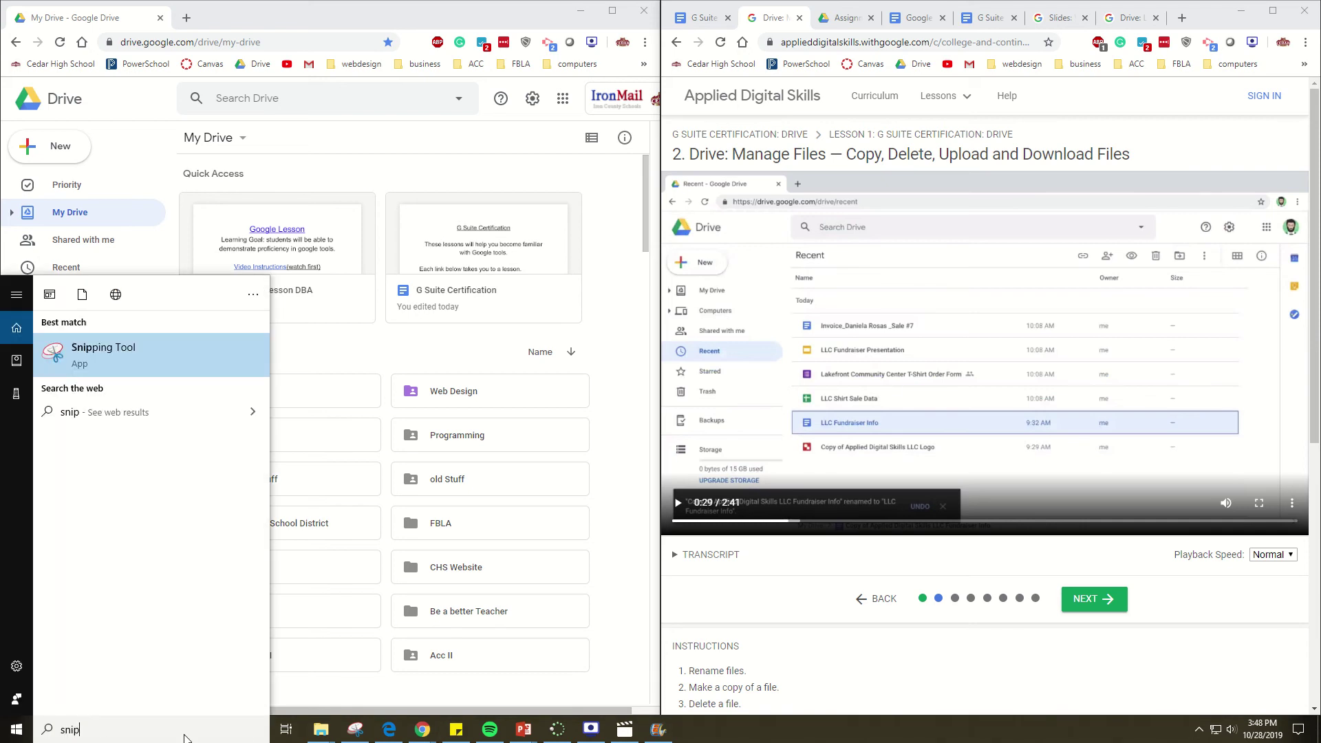
pyautogui.click(168, 356)
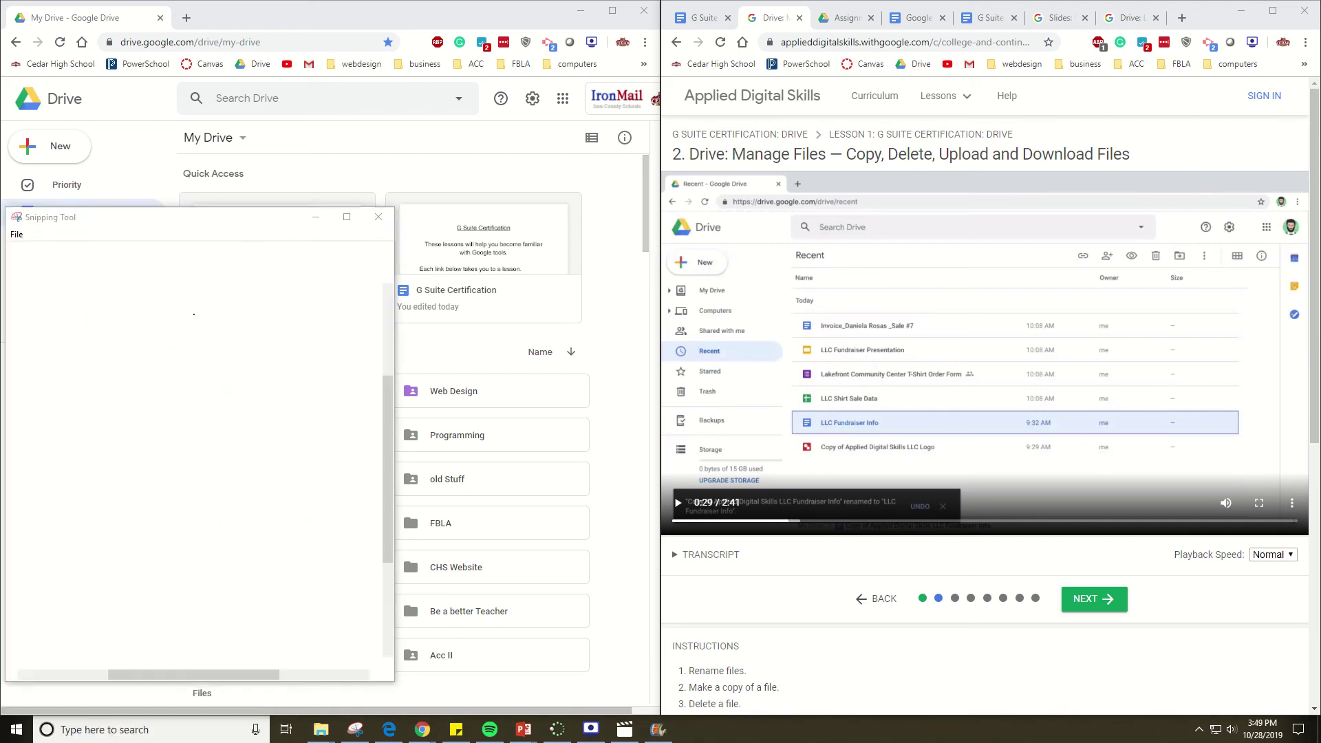
pyautogui.click(28, 255)
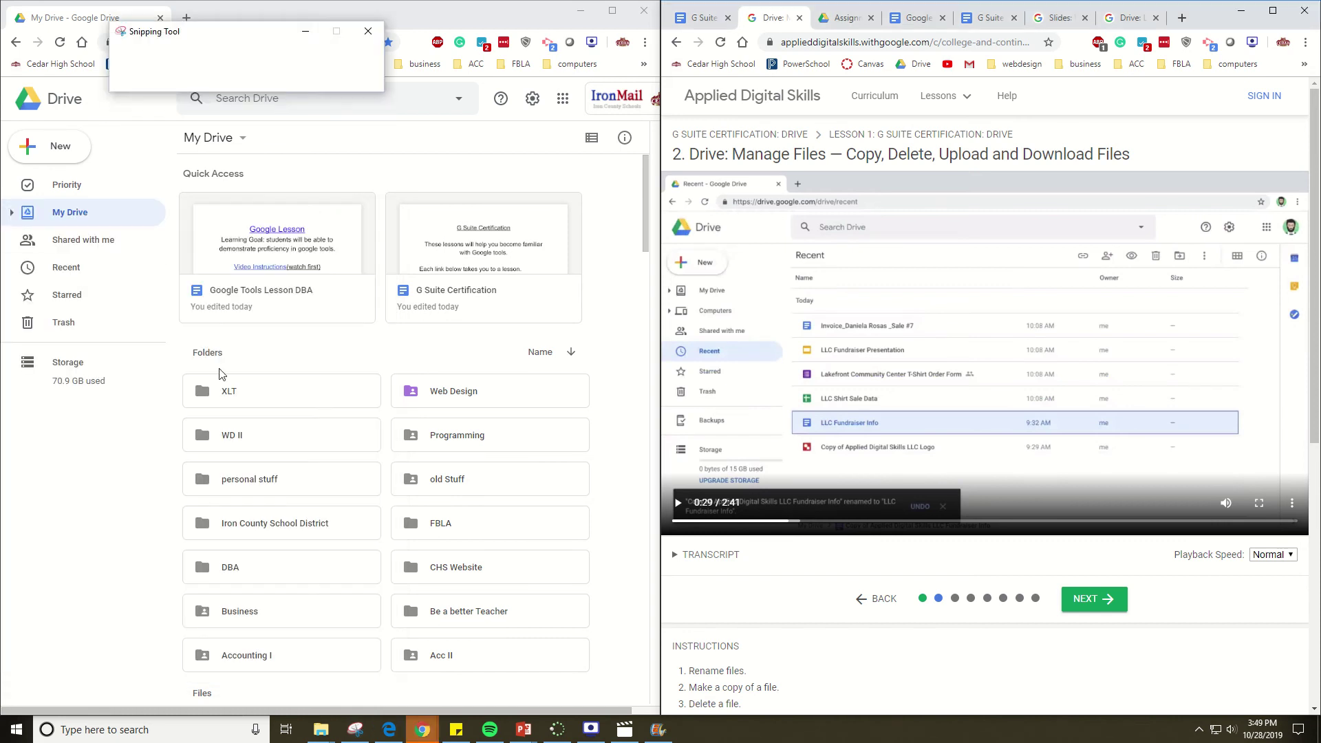
pyautogui.moveTo(145, 302); pyautogui.dragTo(580, 590)
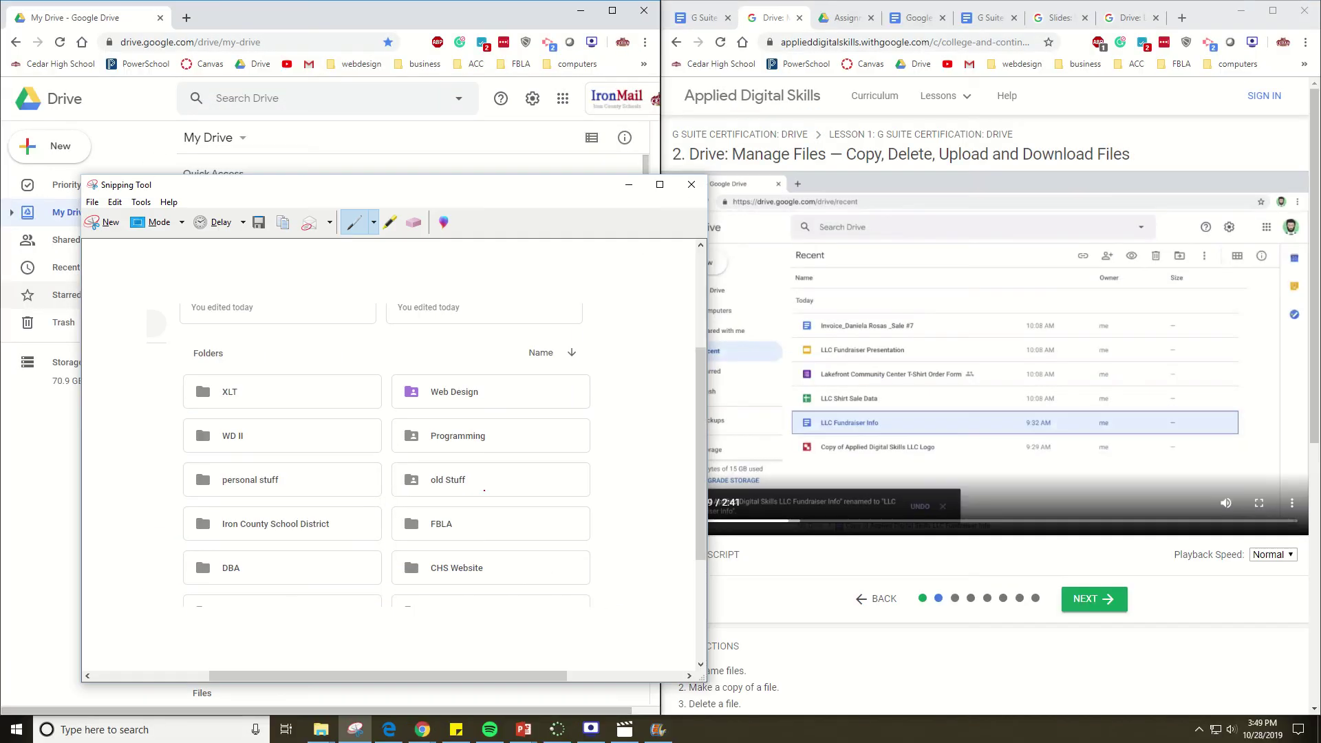
# Copy the captured snip to the clipboard for pasting into Word
pyautogui.rightClick(485, 491)
pyautogui.click(519, 515)
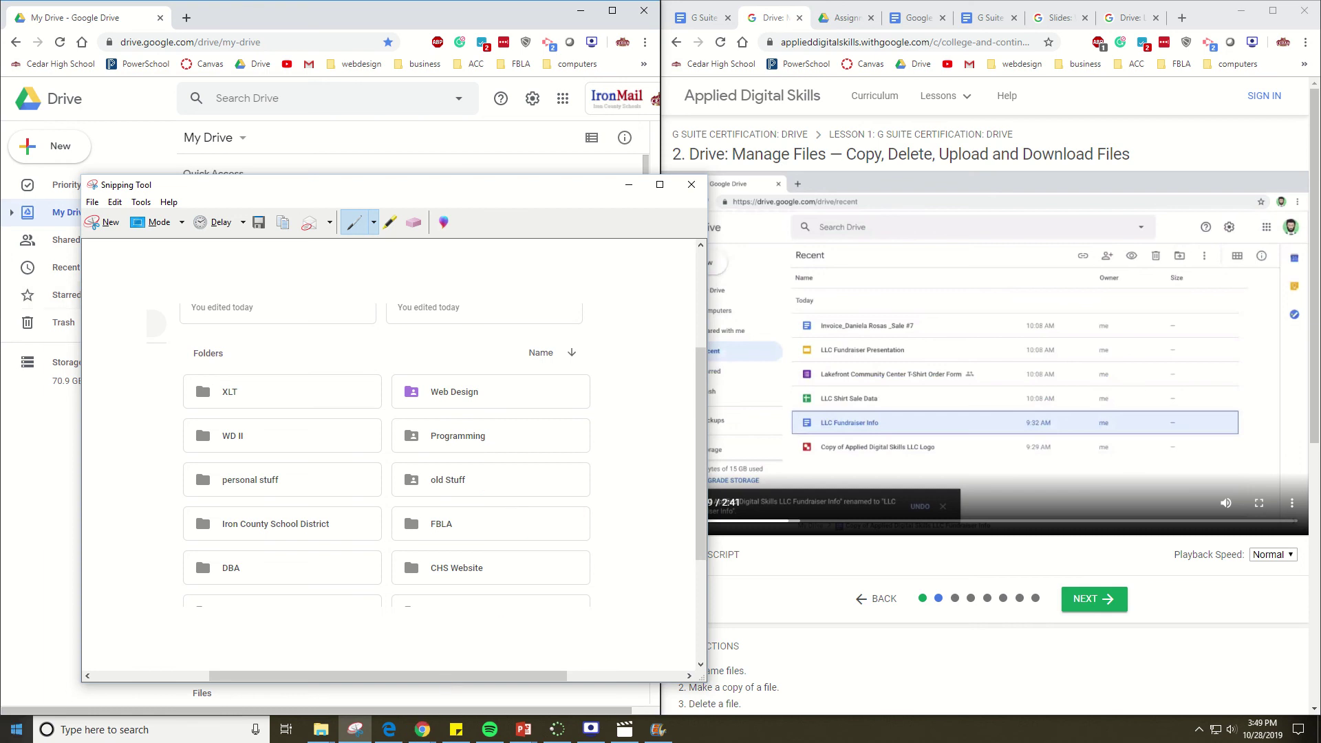
pyautogui.click(16, 729)
# Start Word 2016 with a new document holding the pasted snip
pyautogui.click(344, 340)
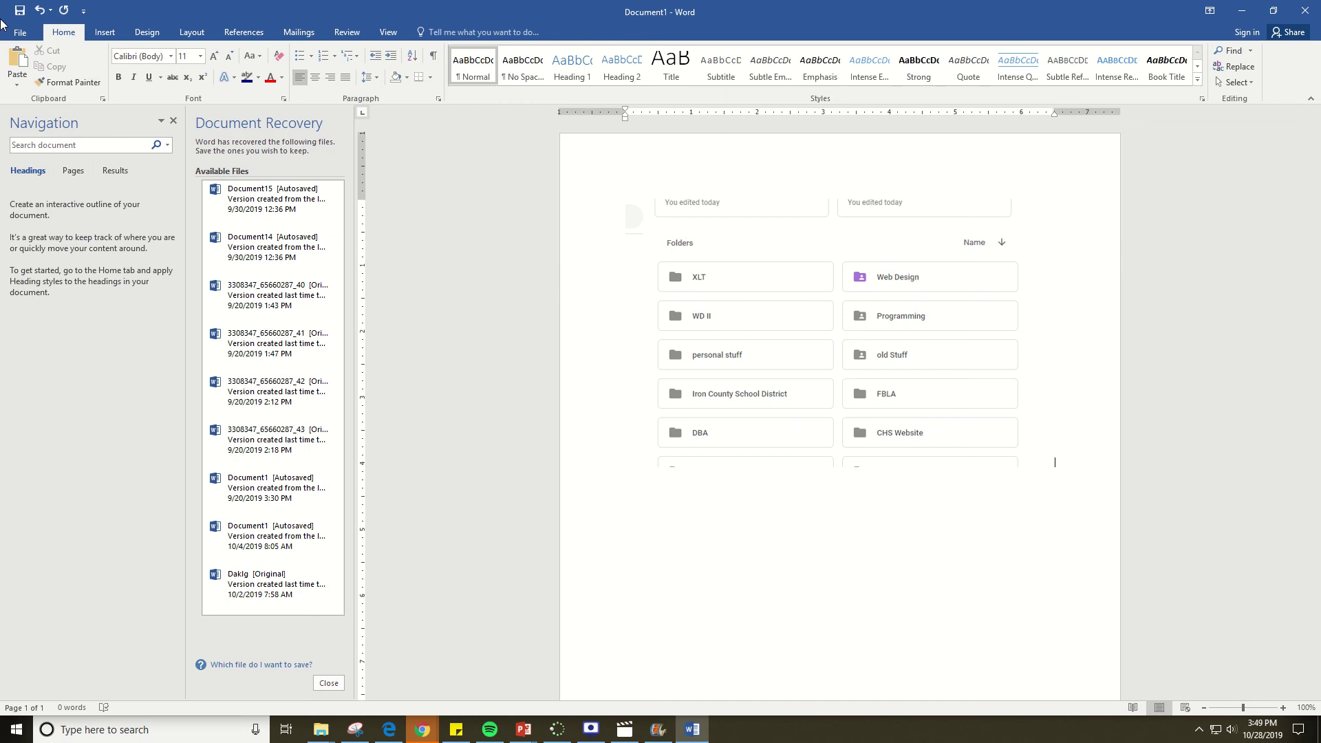
pyautogui.press('XF86AudioLowerVolume')
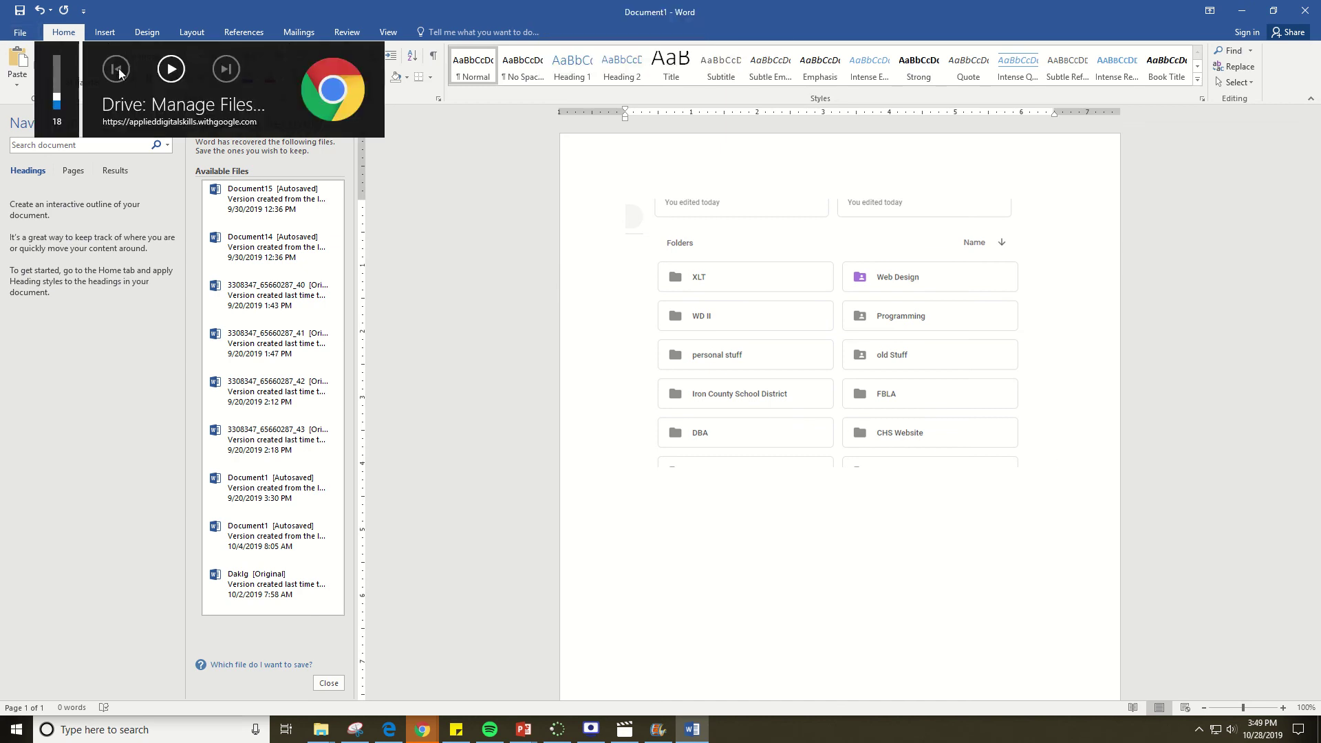
pyautogui.press('XF86AudioMute')
# Begin Save As to This PC with file name 'Drive', then cancel without saving
pyautogui.click(24, 31)
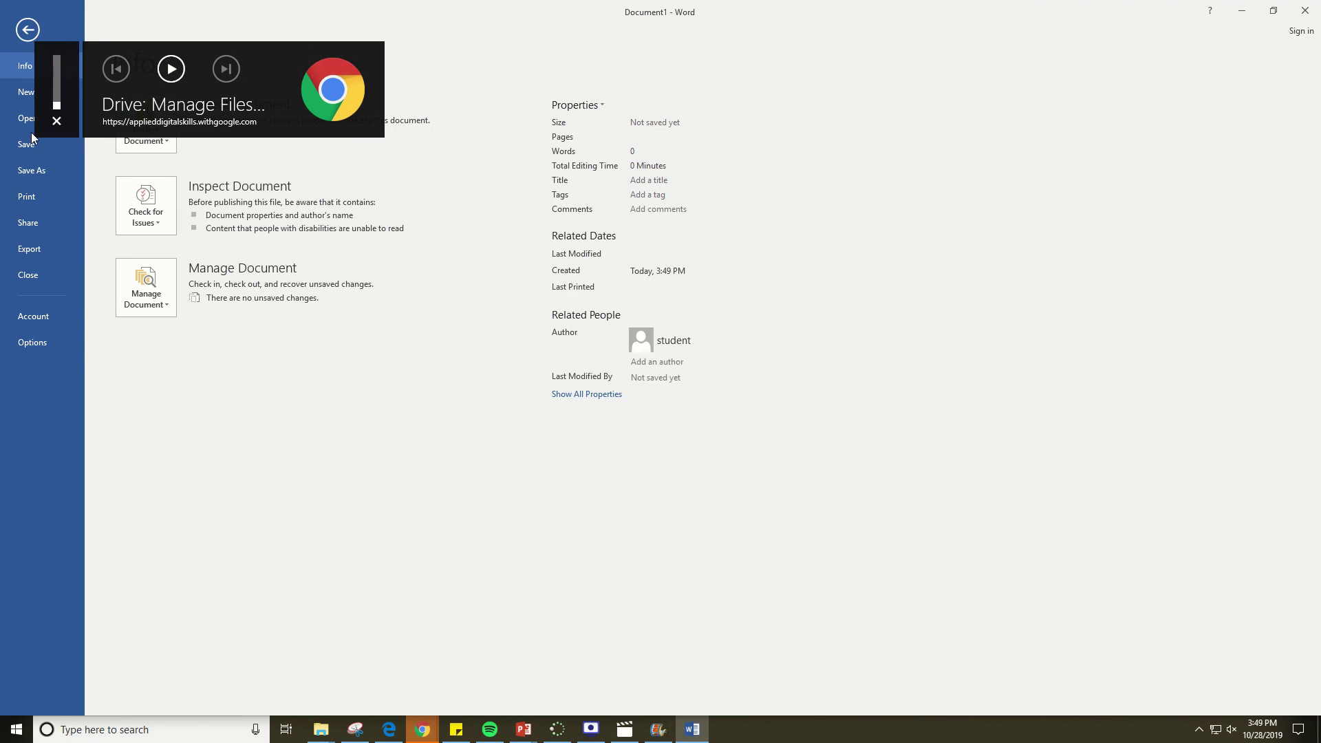
pyautogui.click(30, 170)
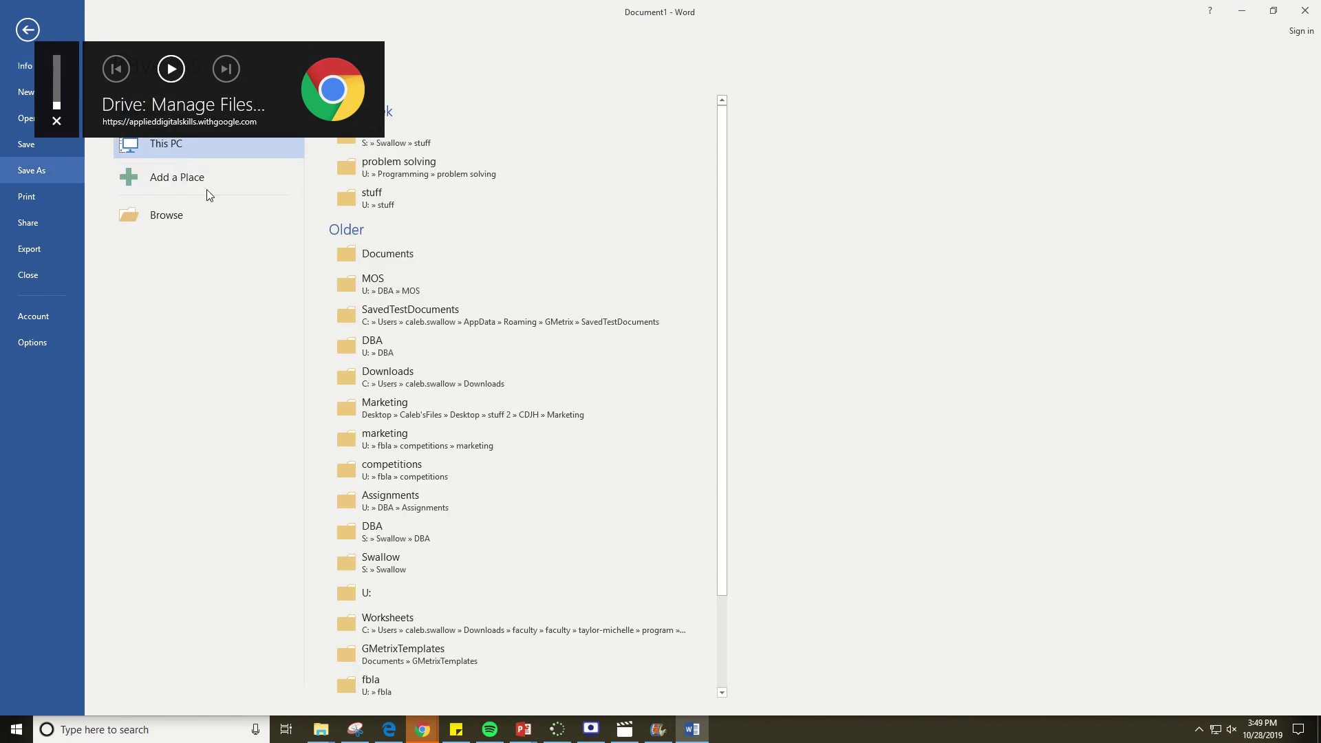
pyautogui.doubleClick(185, 144)
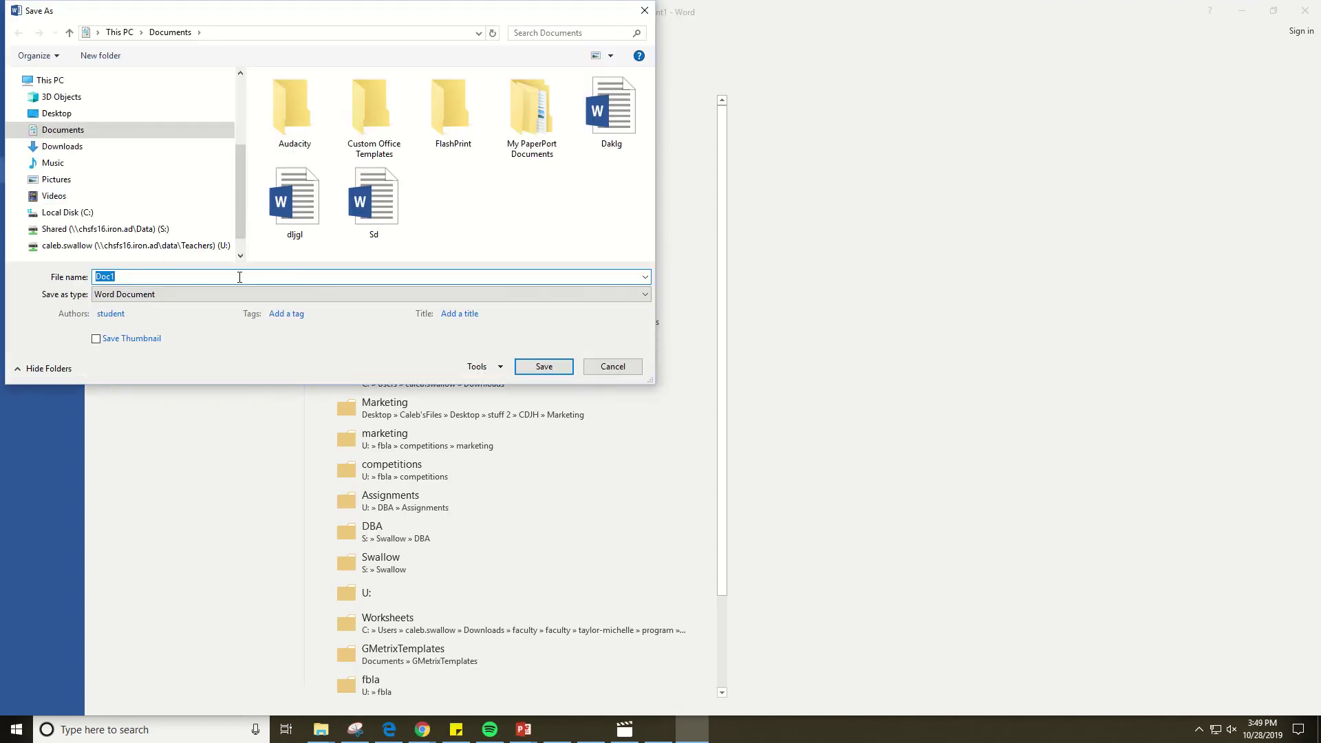
pyautogui.write('Drive')
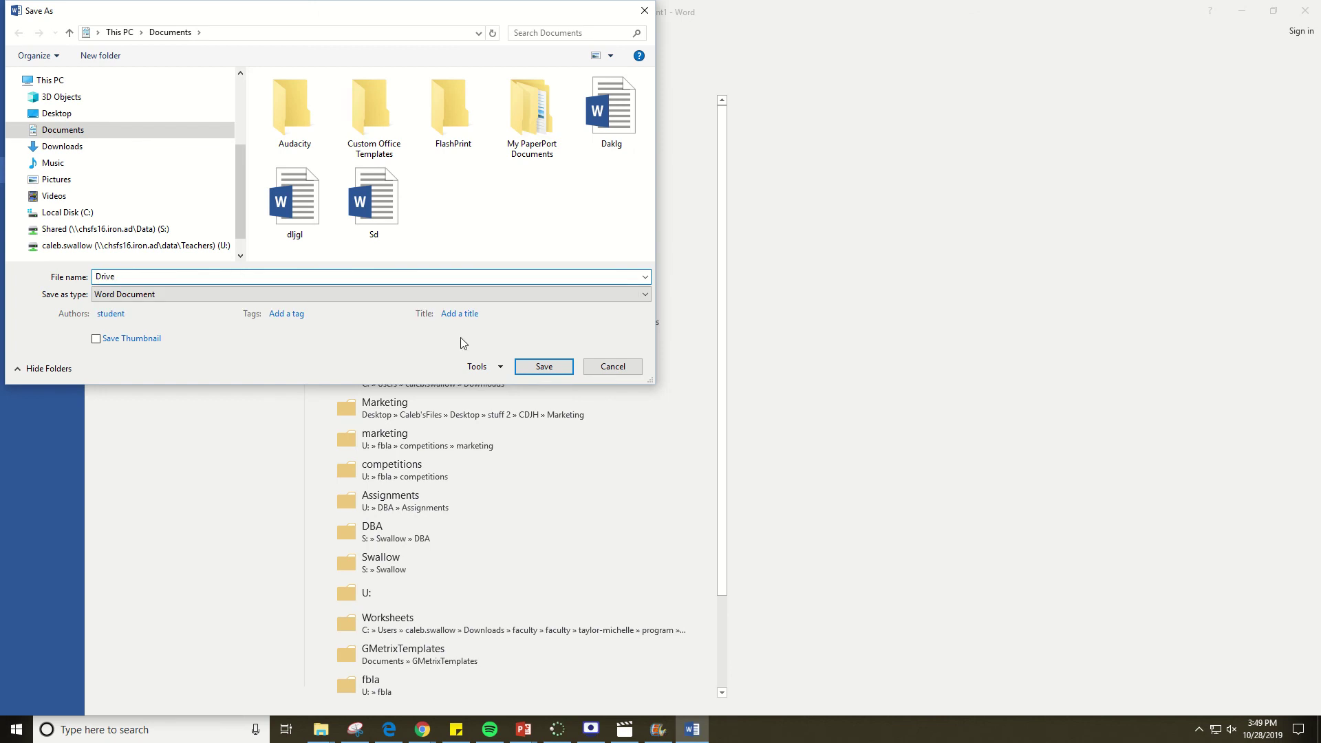
pyautogui.click(608, 366)
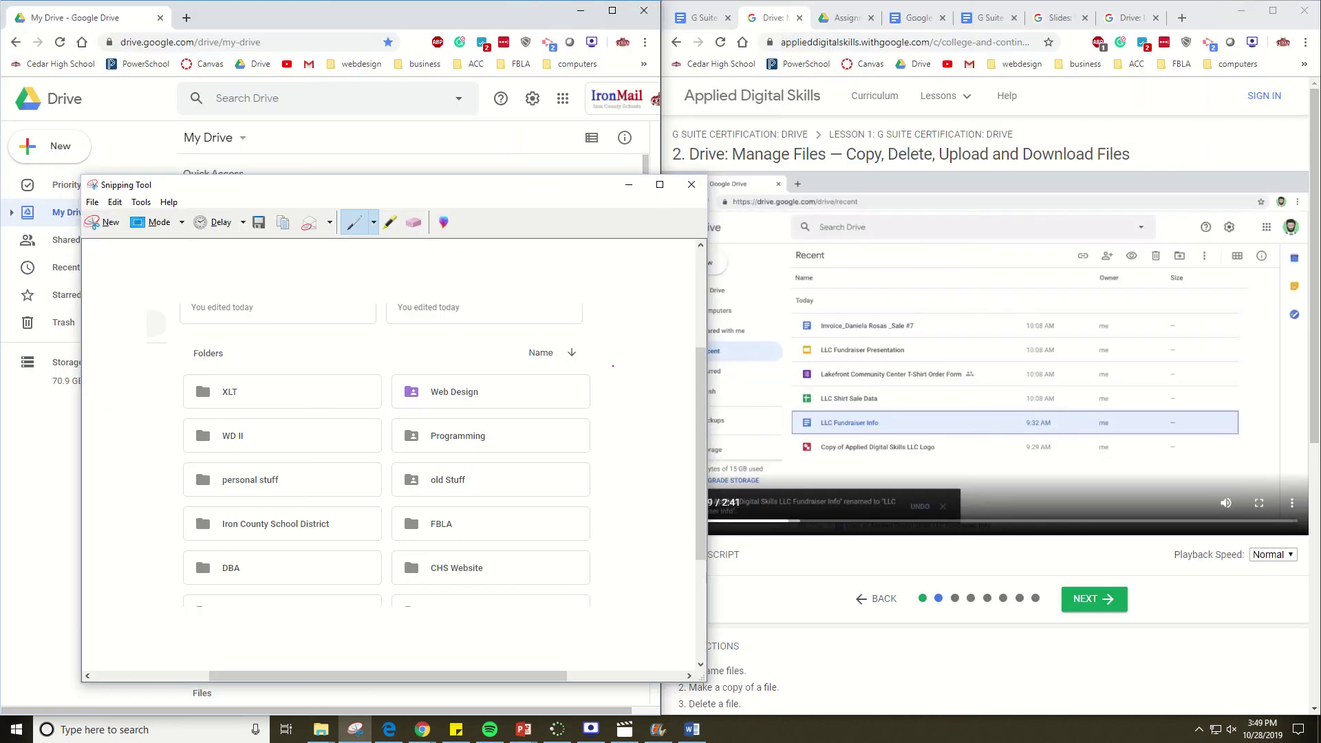
# Minimize Snipping Tool and jump via the Reflection step to lesson 7, Drive Wrap-Up
pyautogui.click(629, 184)
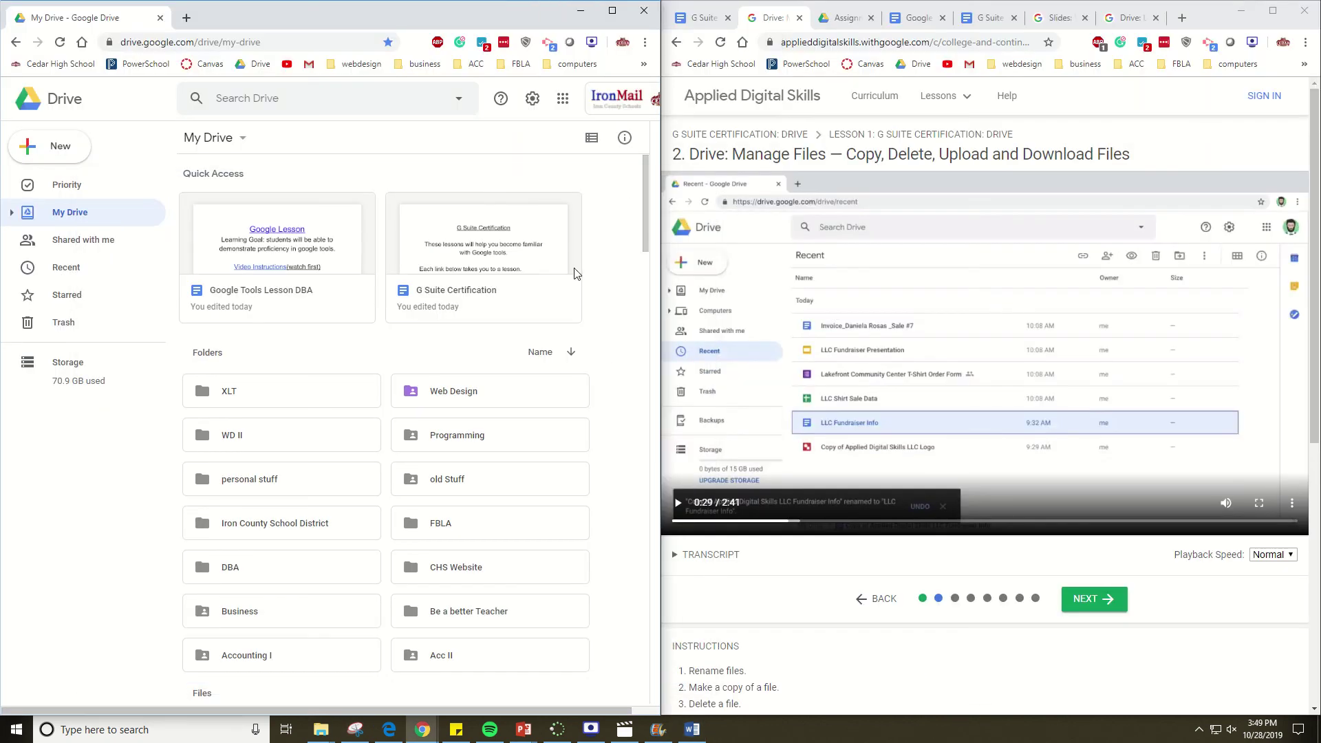
pyautogui.scroll(-2, 943, 562)
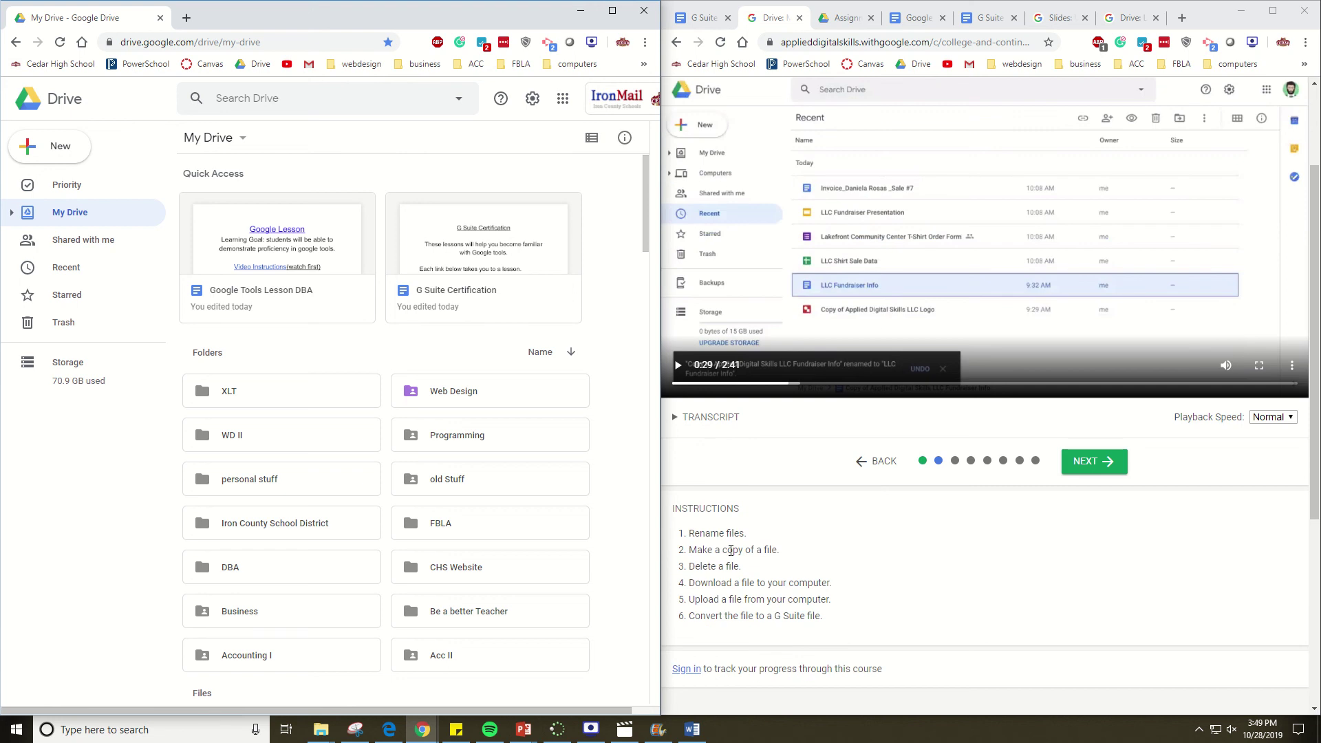
pyautogui.scroll(2, 1035, 471)
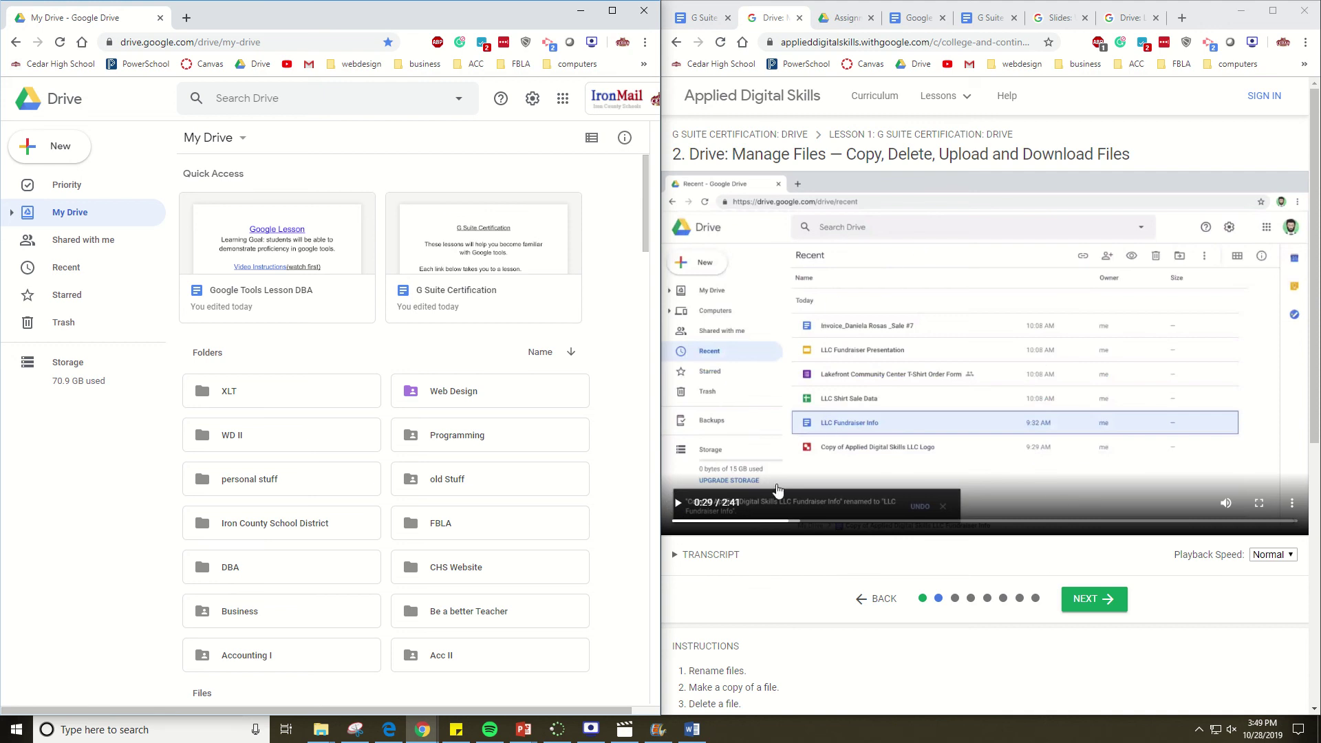
pyautogui.click(1036, 599)
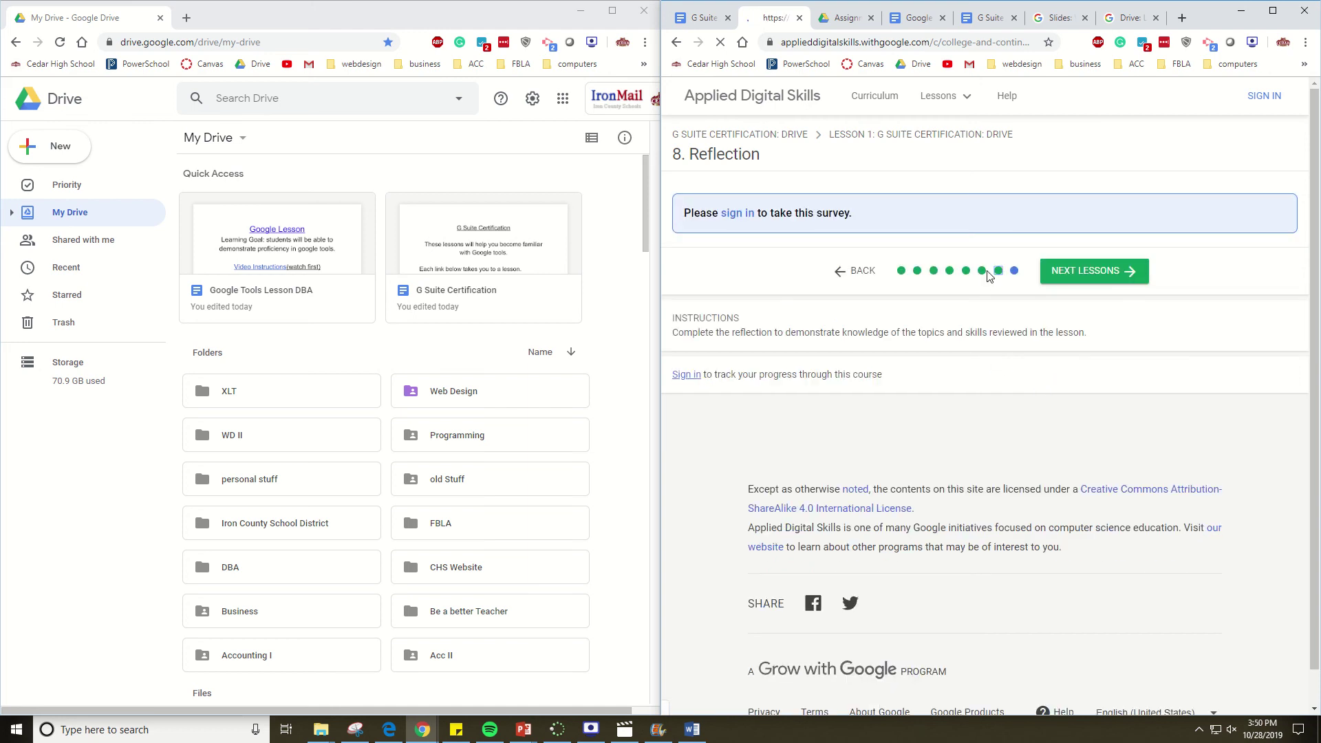
pyautogui.click(987, 271)
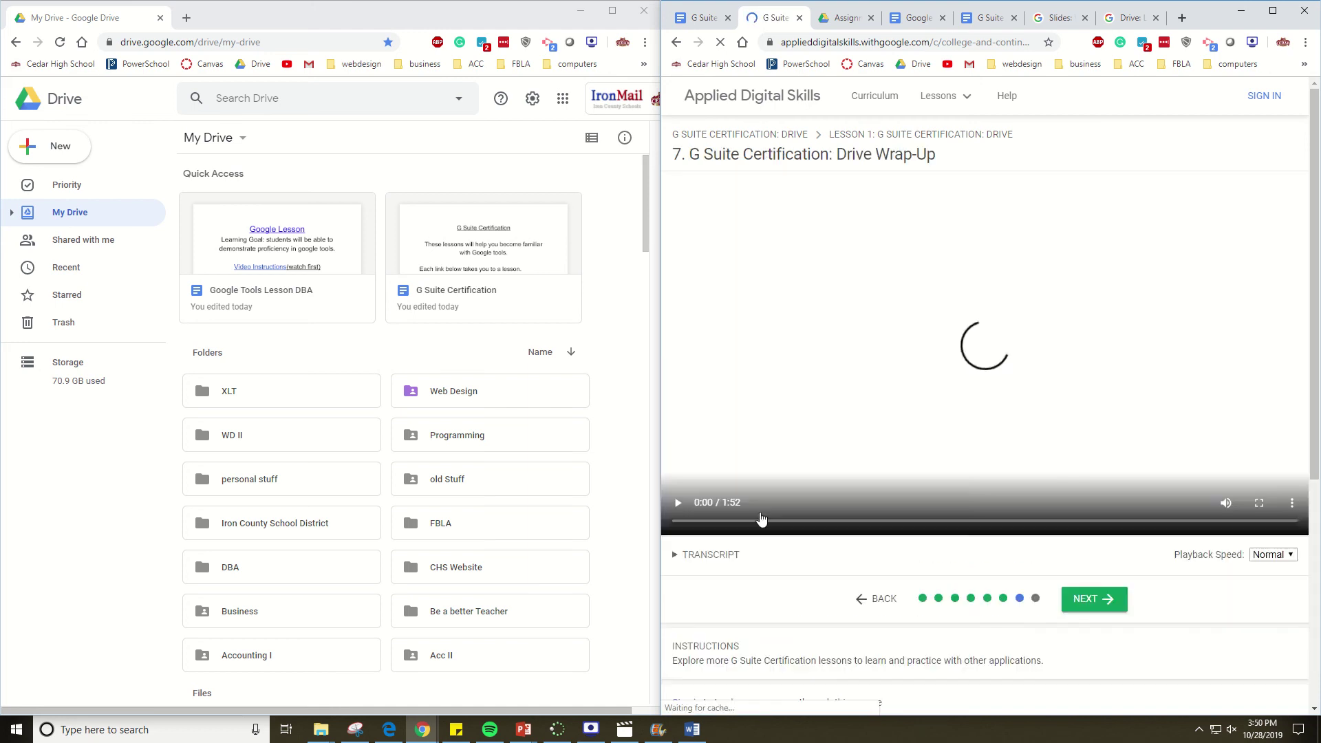